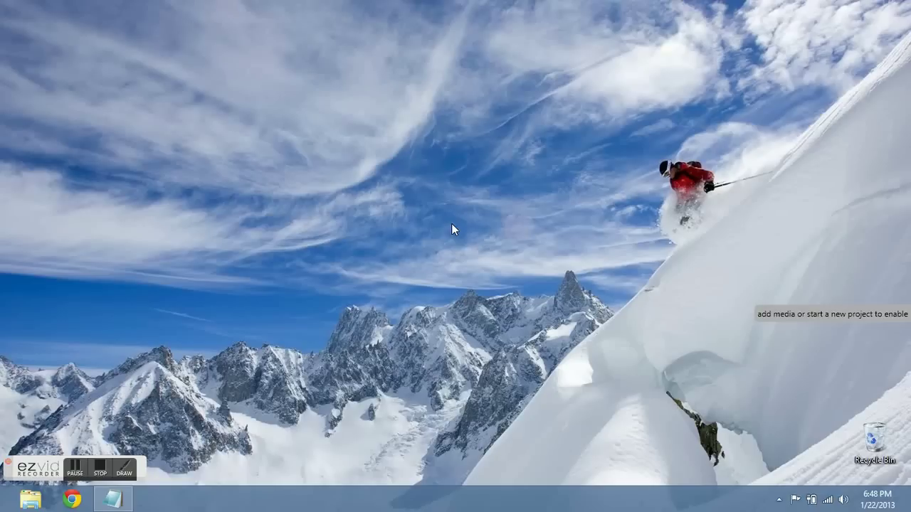
Open PC settings on the Devices page listing the printers and Tango TRX headset
key("super+c")
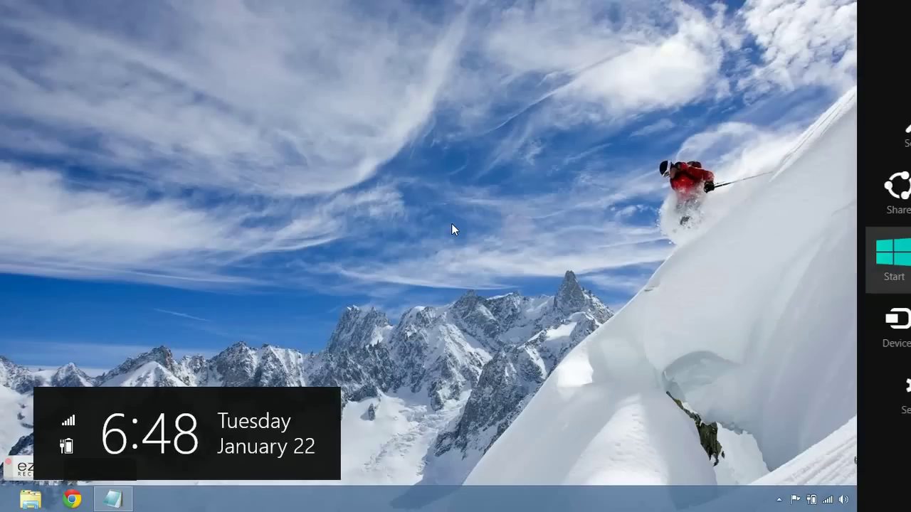
left_click(887, 423)
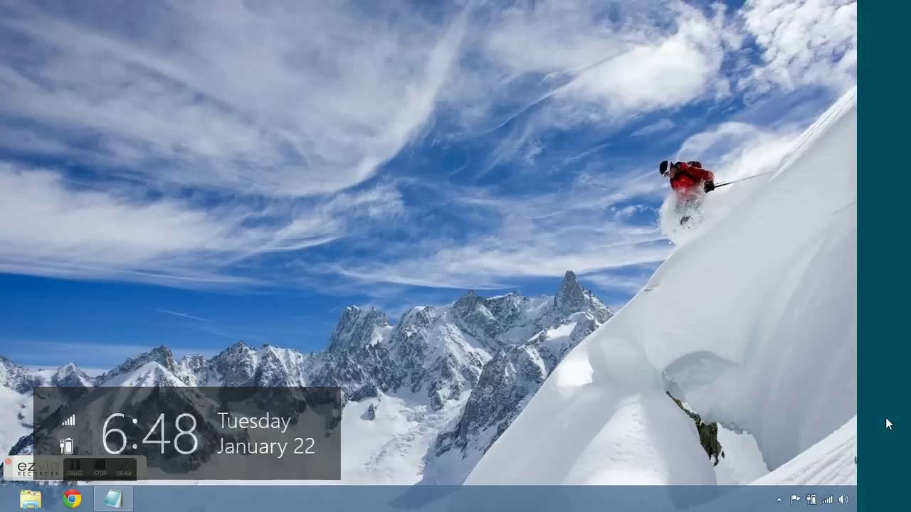
left_click(842, 476)
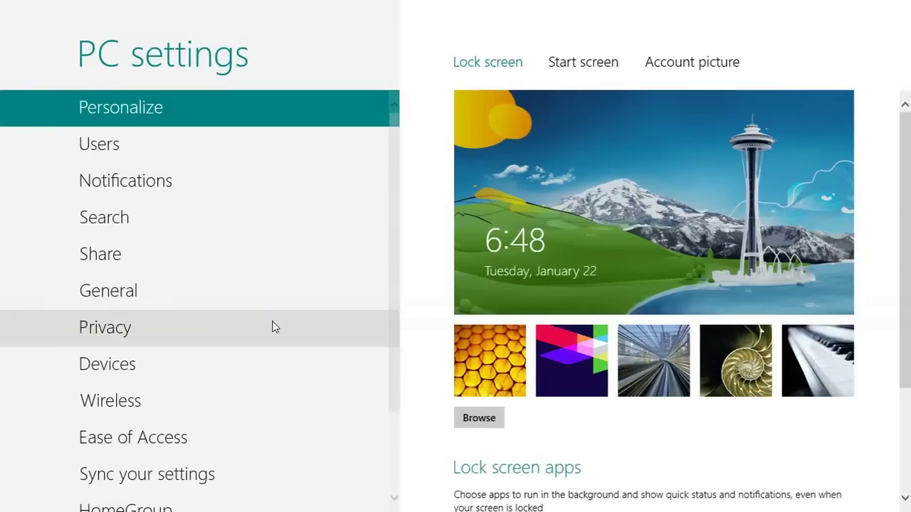
left_click(190, 367)
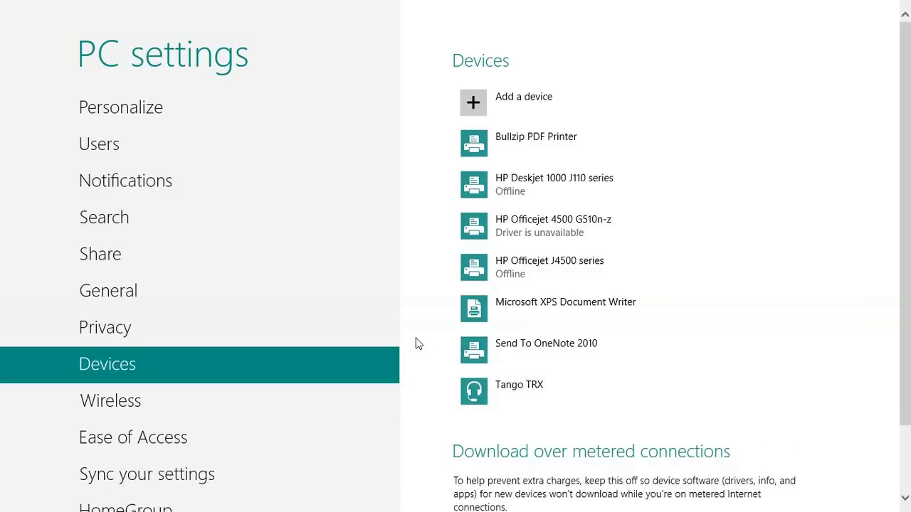
Switch to the desktop and check the volume controls
key("alt+Tab")
key("alt+Tab")
key("alt+Tab")
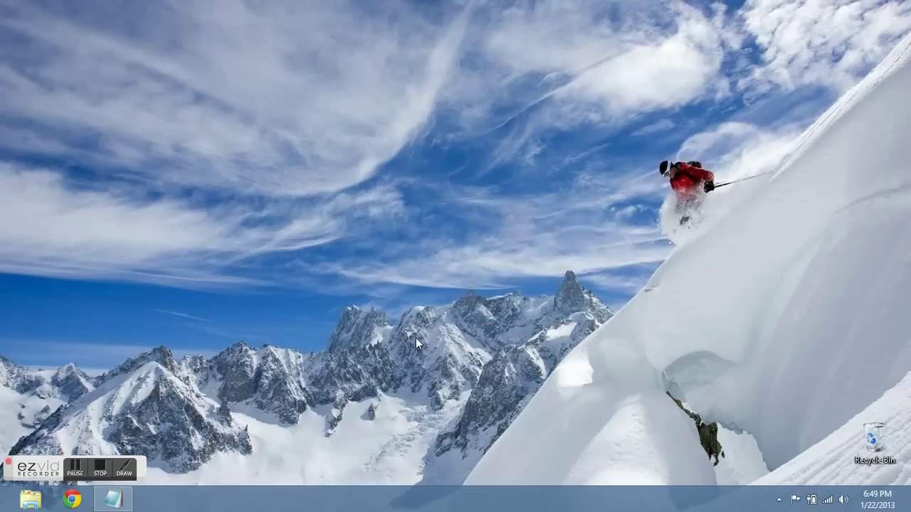
left_click(843, 500)
key("alt+Tab")
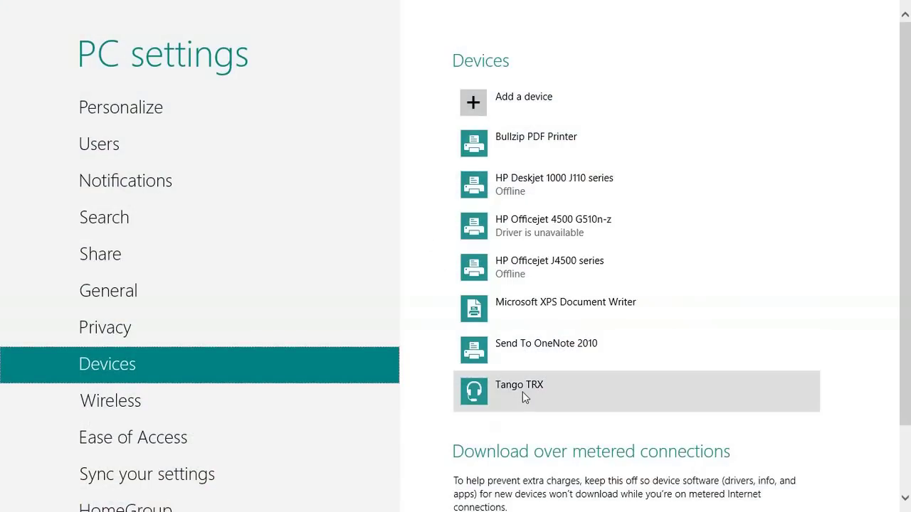
mouse_move(636, 391)
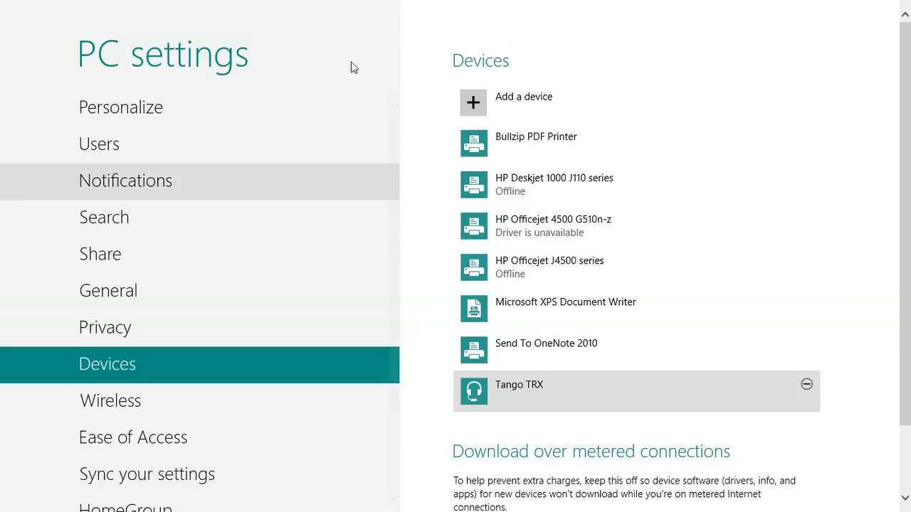
Close PC settings and open the Sound playback dialog by searching 'sound'
left_click_drag(356, 6, 394, 494)
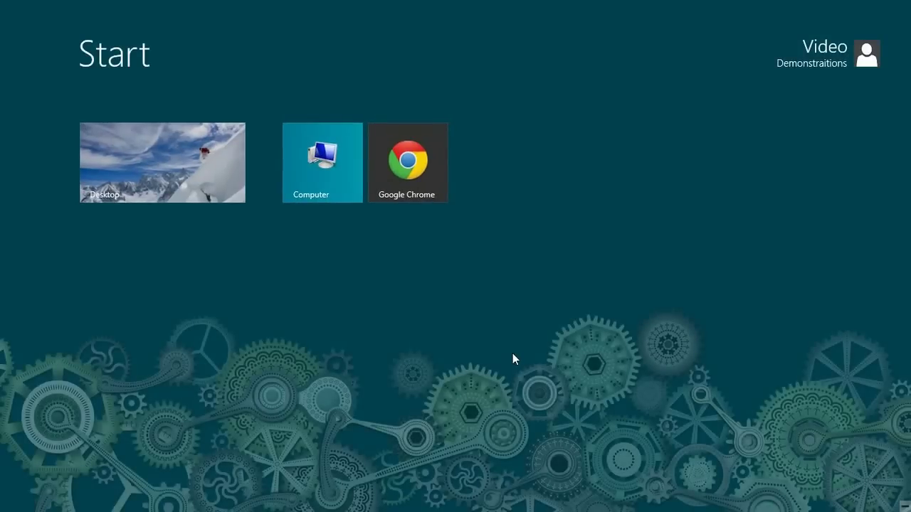
left_click(230, 134)
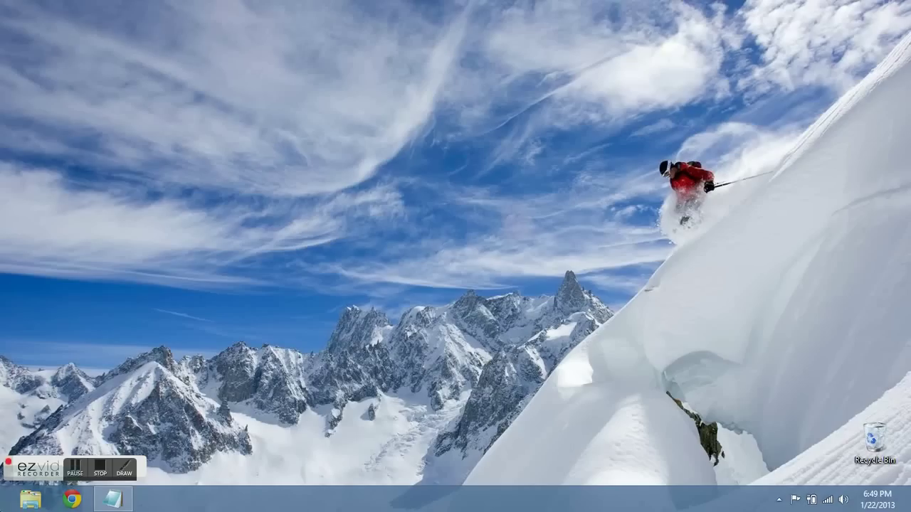
left_click(2, 510)
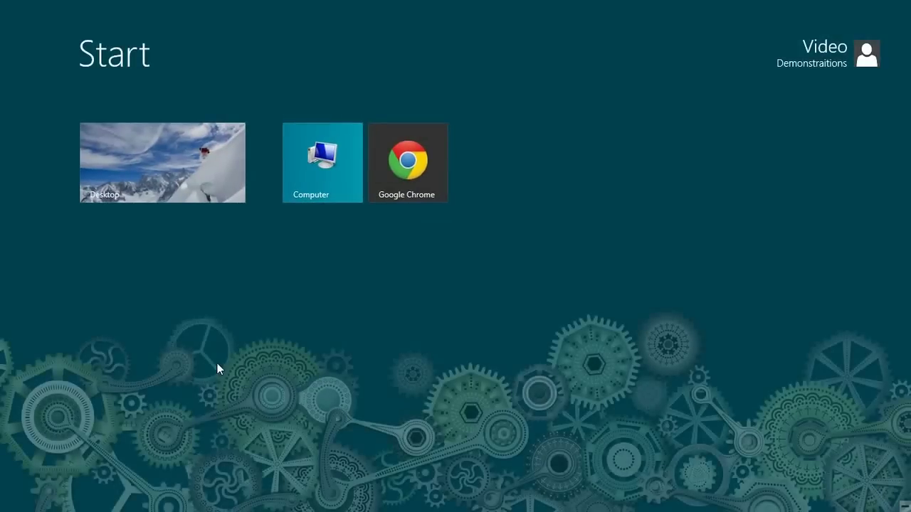
type("sound")
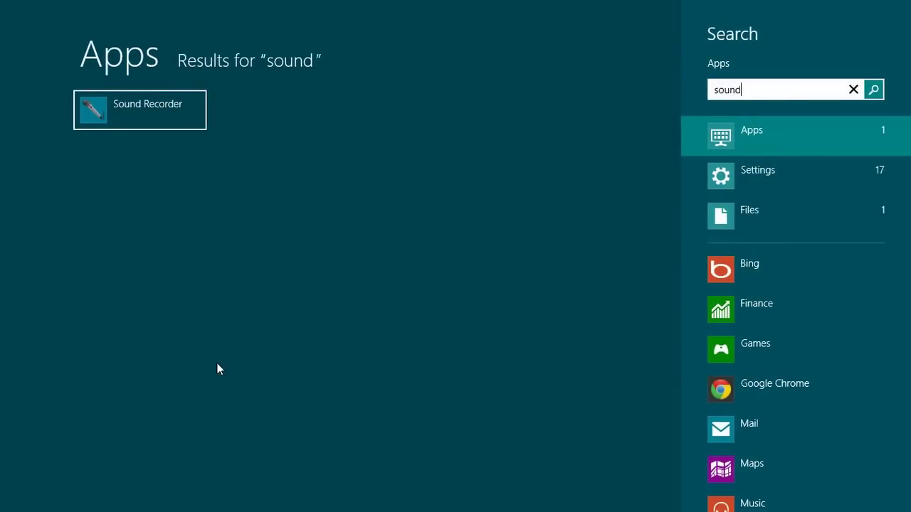
left_click(765, 172)
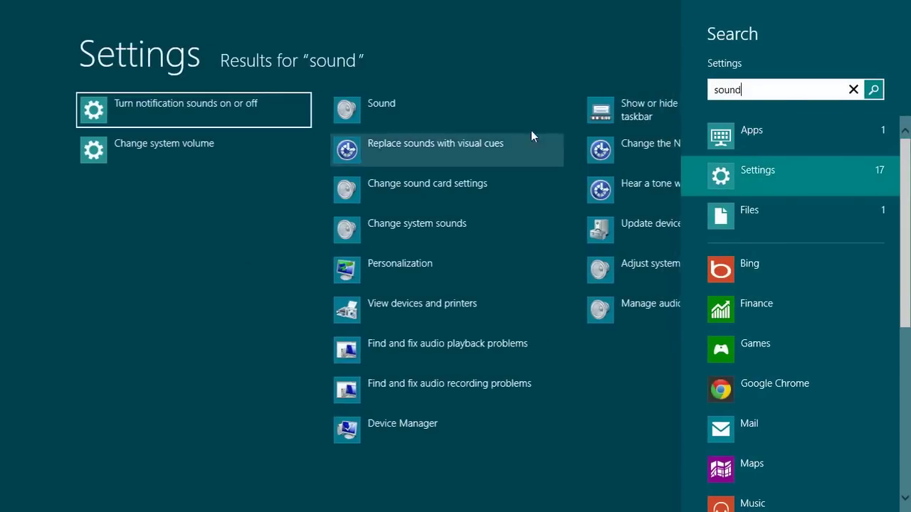
left_click(448, 106)
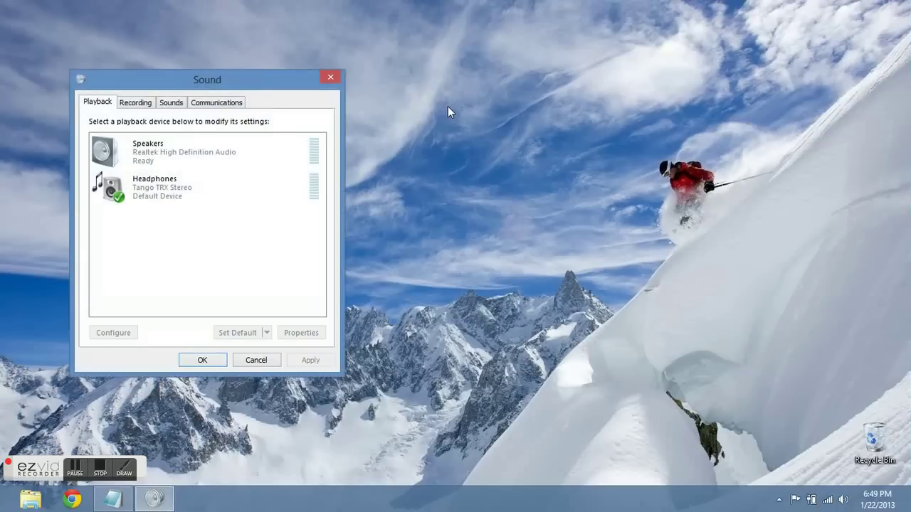
Disconnect and reconnect the Tango TRX Headphones, then confirm with OK
left_click(177, 181)
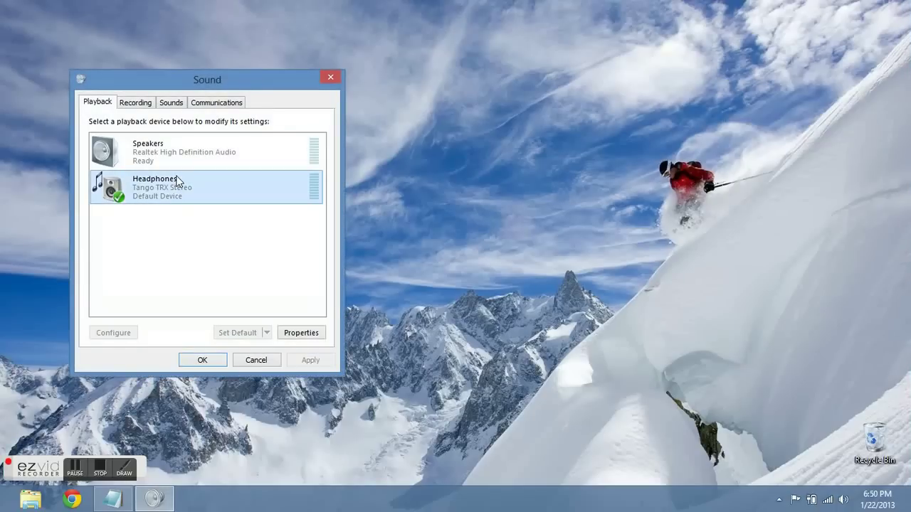
right_click(178, 180)
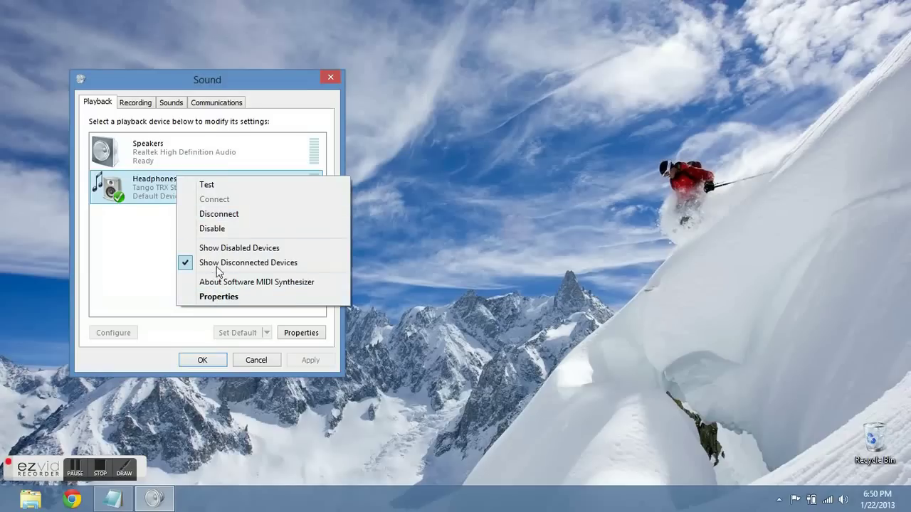
left_click(252, 215)
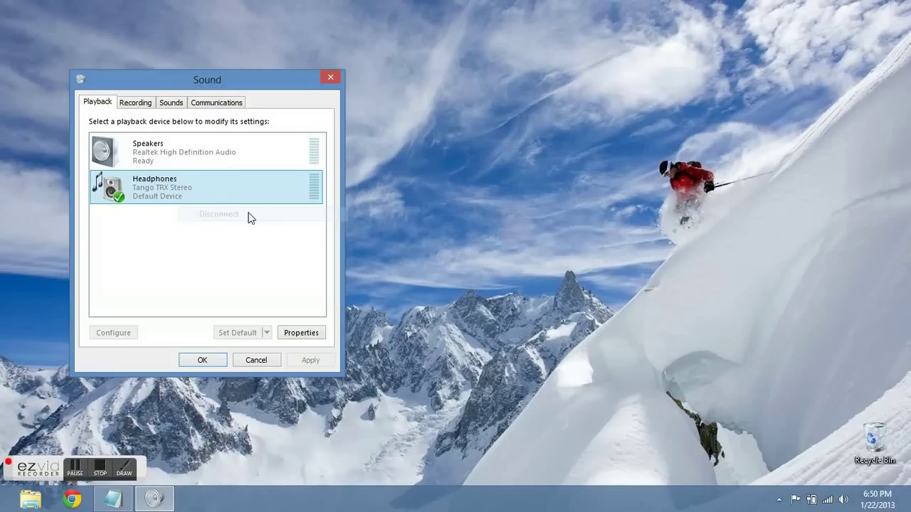
left_click(173, 197)
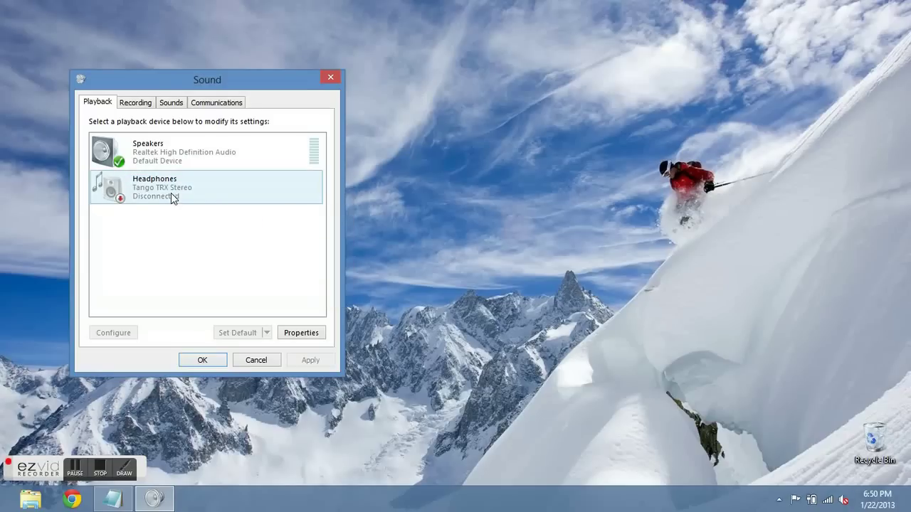
right_click(172, 198)
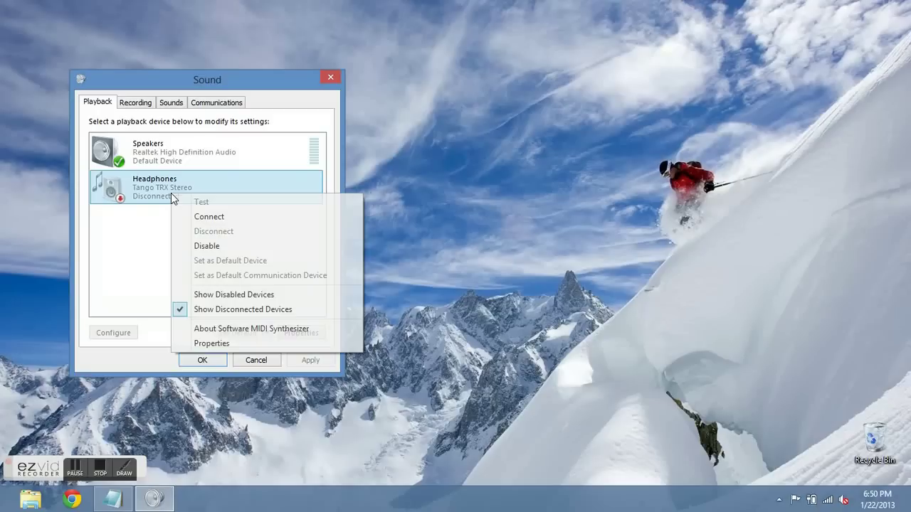
left_click(200, 219)
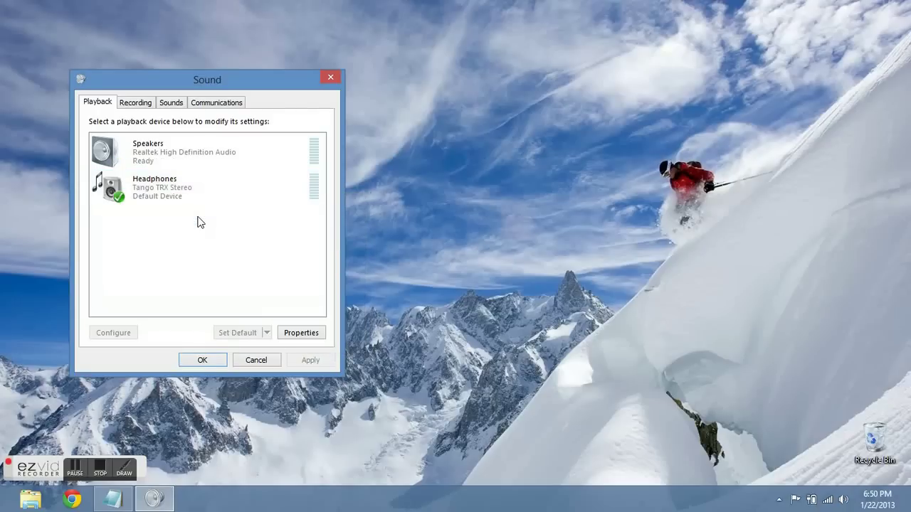
left_click(201, 359)
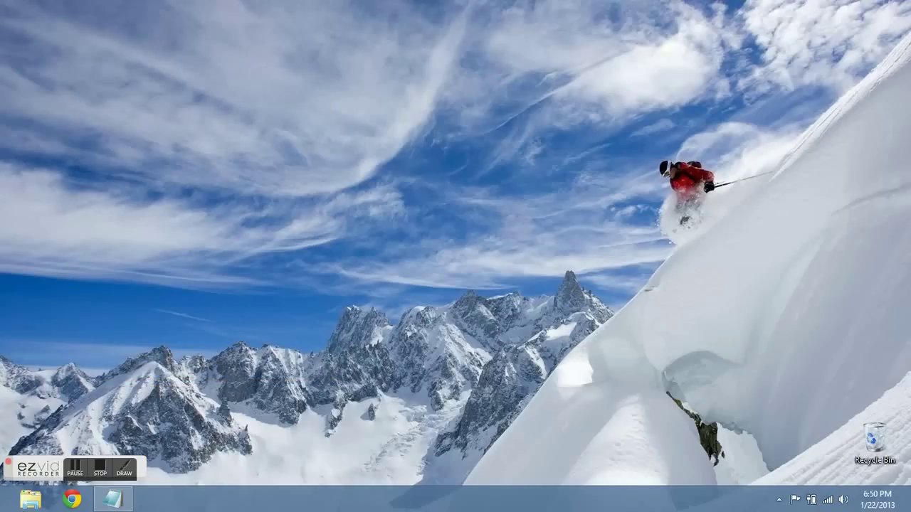
Create a desktop shortcut to Sound from Control Panel's Hardware and Sound page
left_click(14, 499)
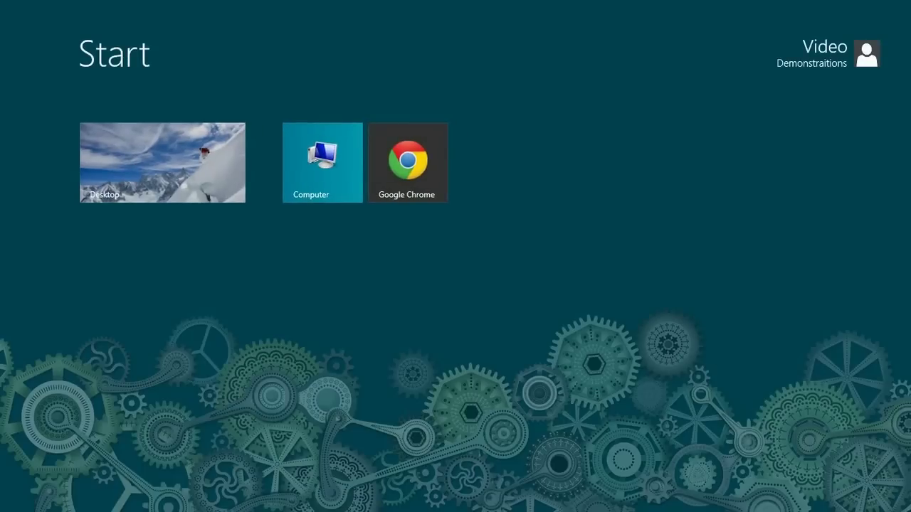
type("control")
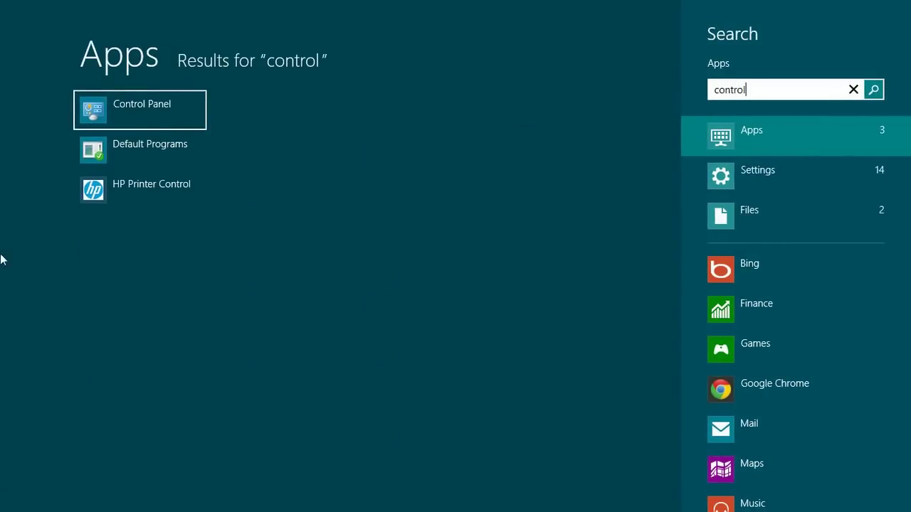
left_click(181, 111)
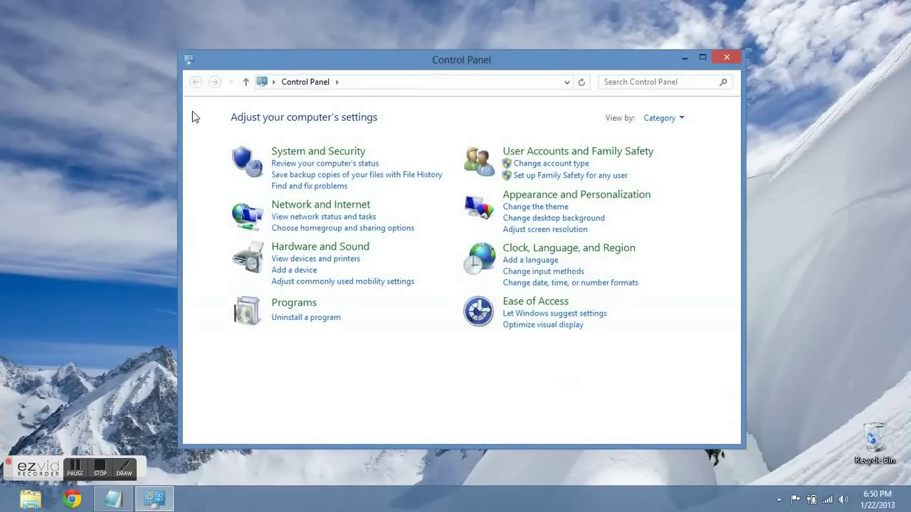
left_click(277, 249)
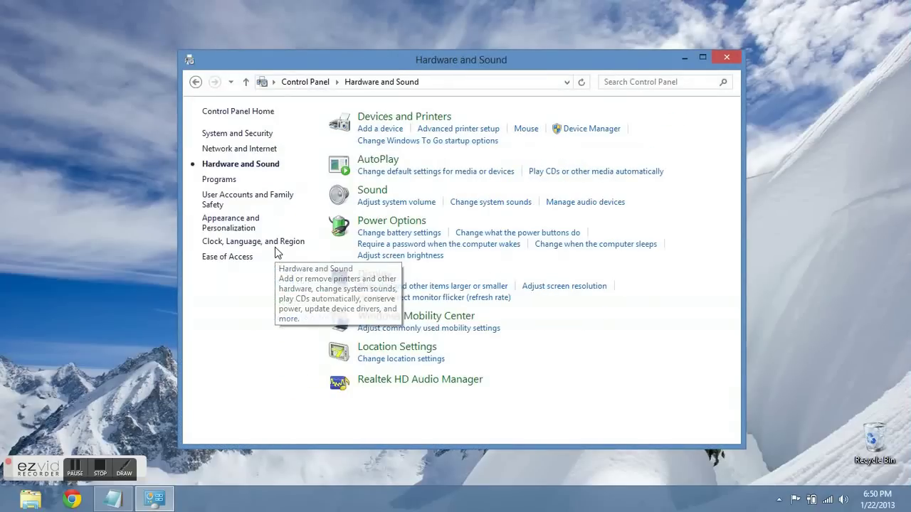
left_click(371, 190)
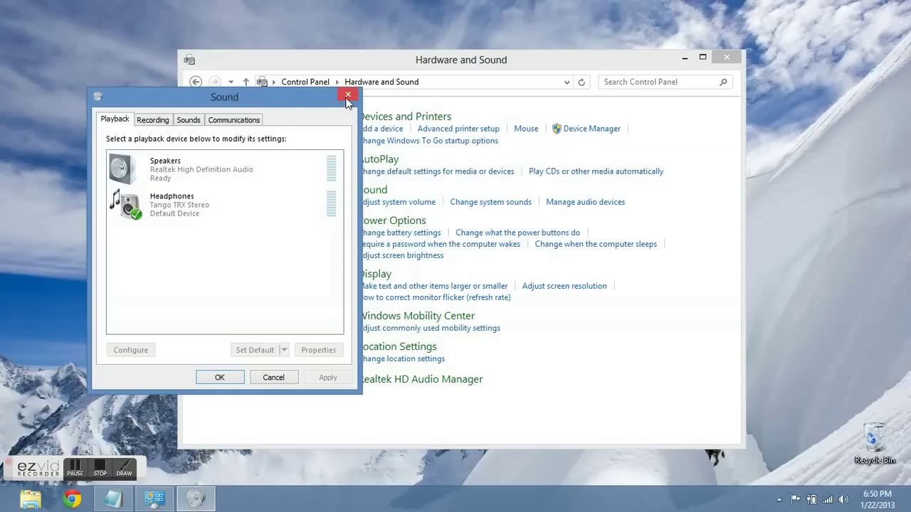
left_click(348, 95)
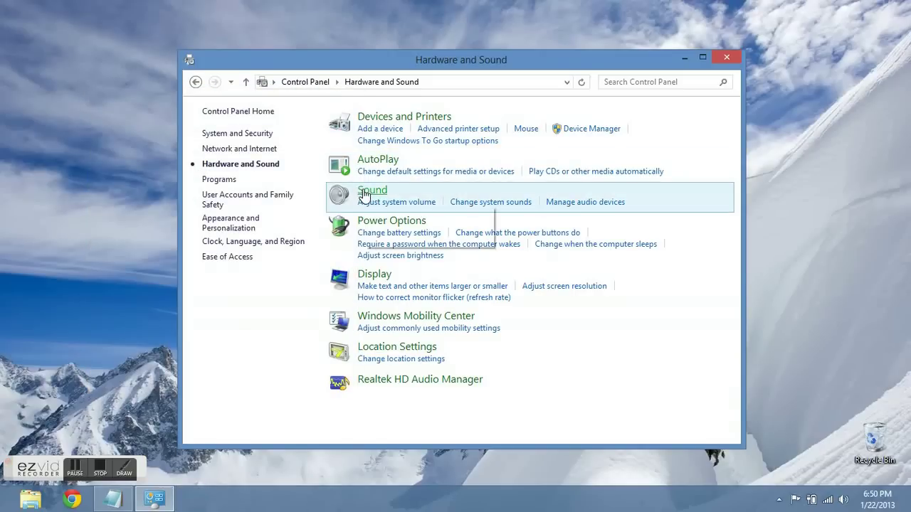
right_click(366, 195)
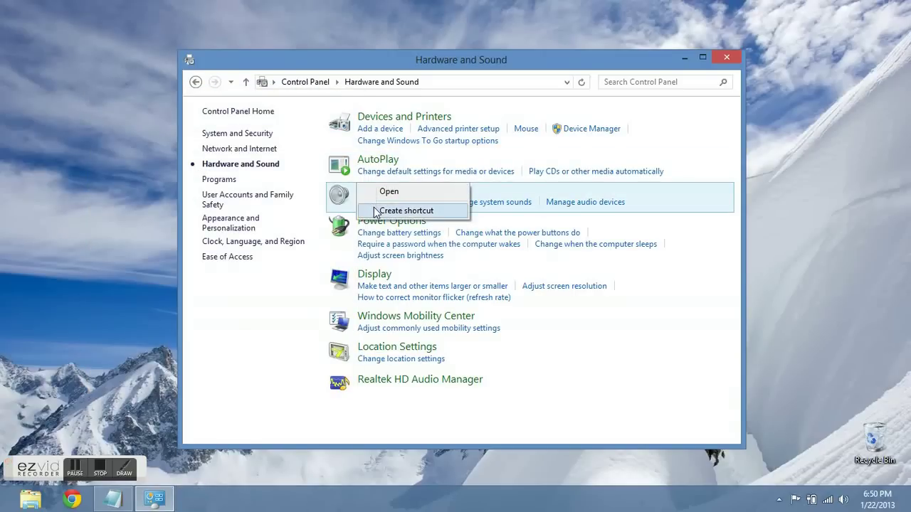
left_click(406, 210)
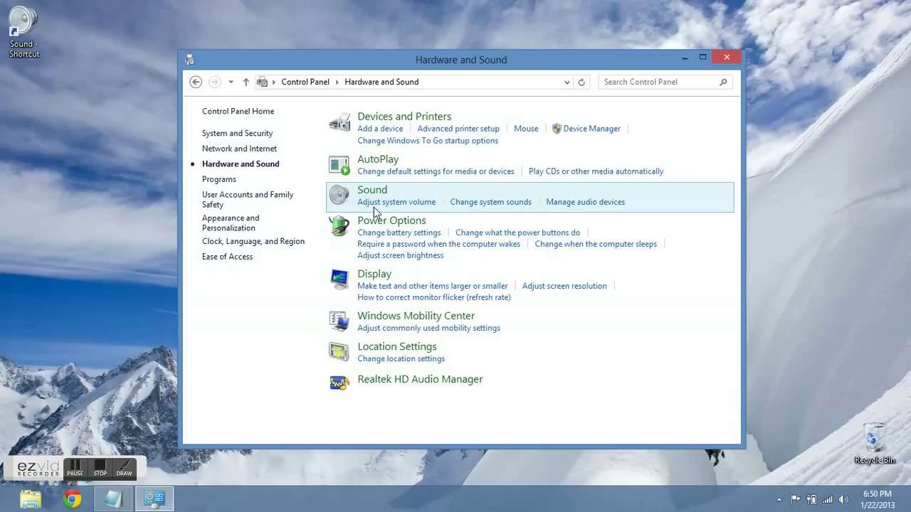
Close Hardware and Sound, test the desktop Sound shortcut, and view its options
left_click(727, 57)
double_click(23, 23)
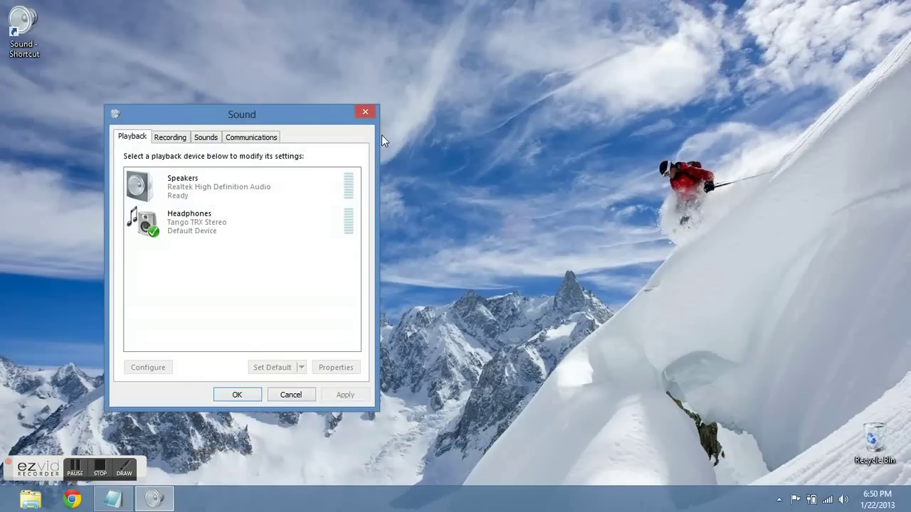
left_click(363, 112)
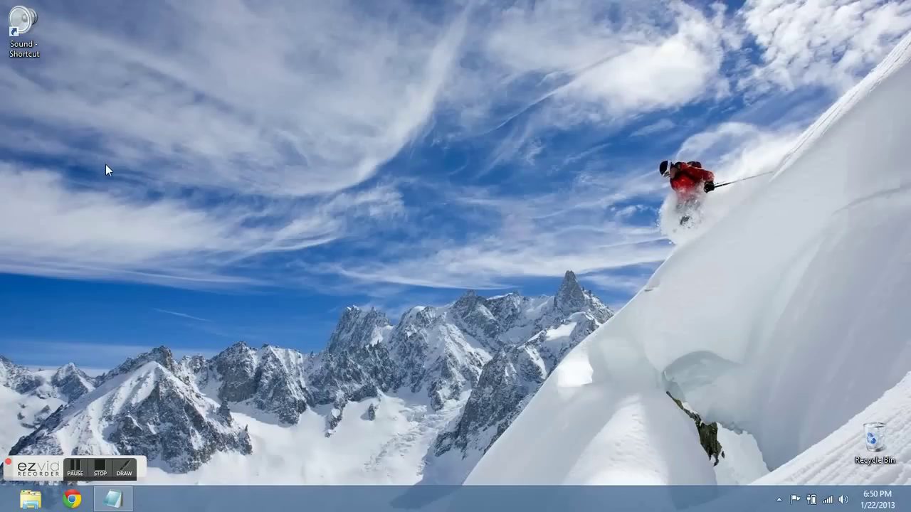
right_click(22, 38)
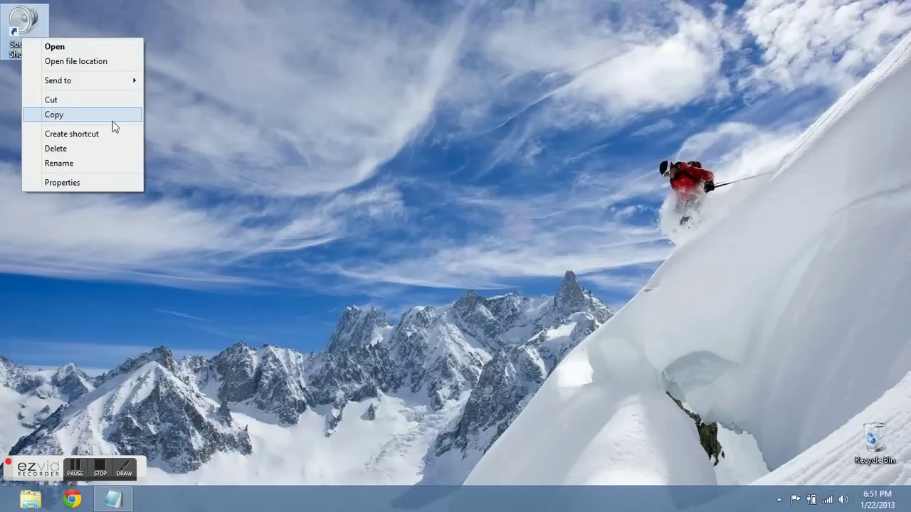
Restore the Shortcuts notes and select the %appdata% Start Menu Programs path
left_click(129, 225)
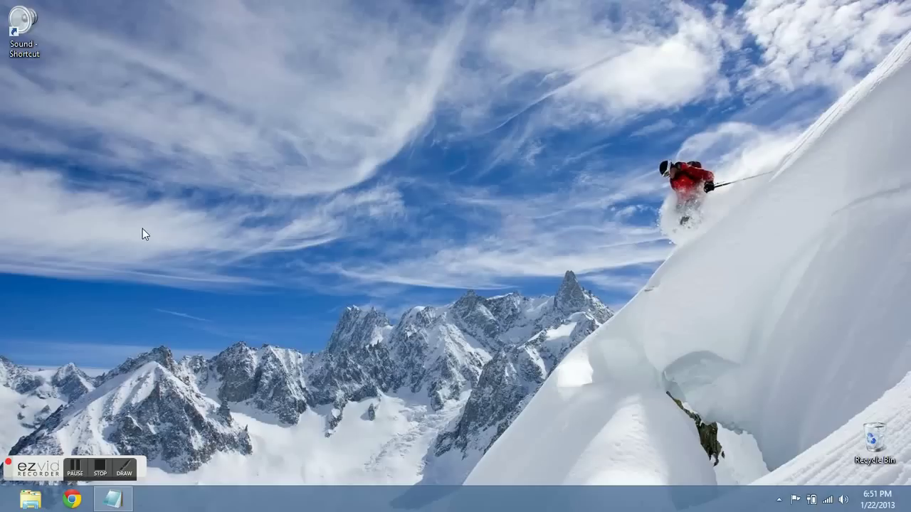
left_click(113, 499)
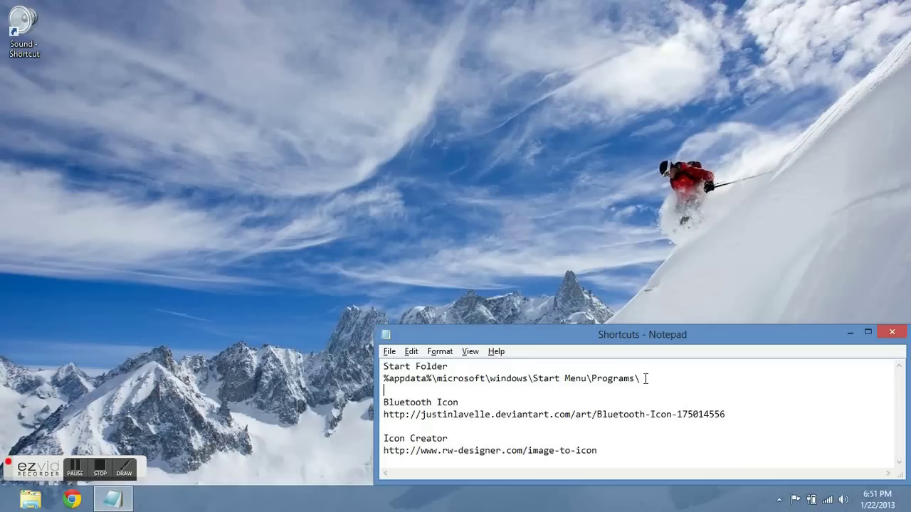
left_click_drag(644, 378, 382, 379)
key("ctrl+c")
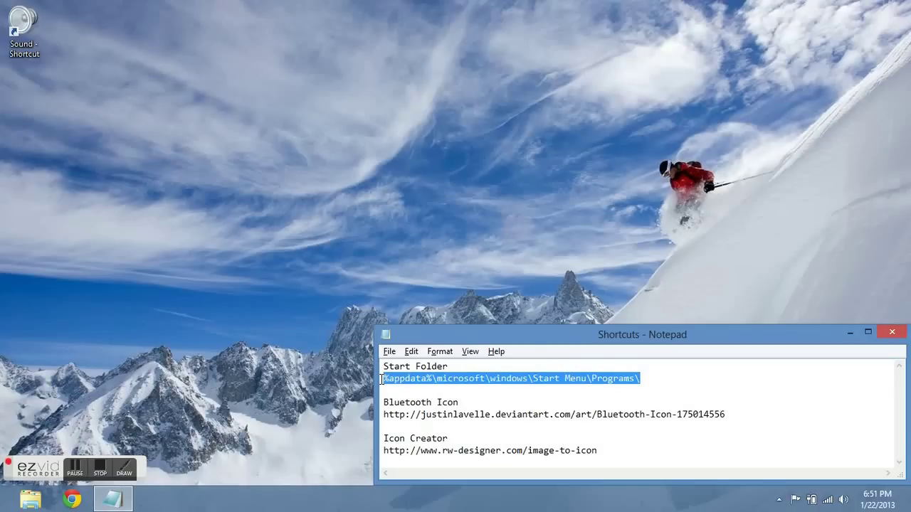
Move the desktop Sound shortcut into the Start Menu Programs folder in File Explorer
left_click(20, 507)
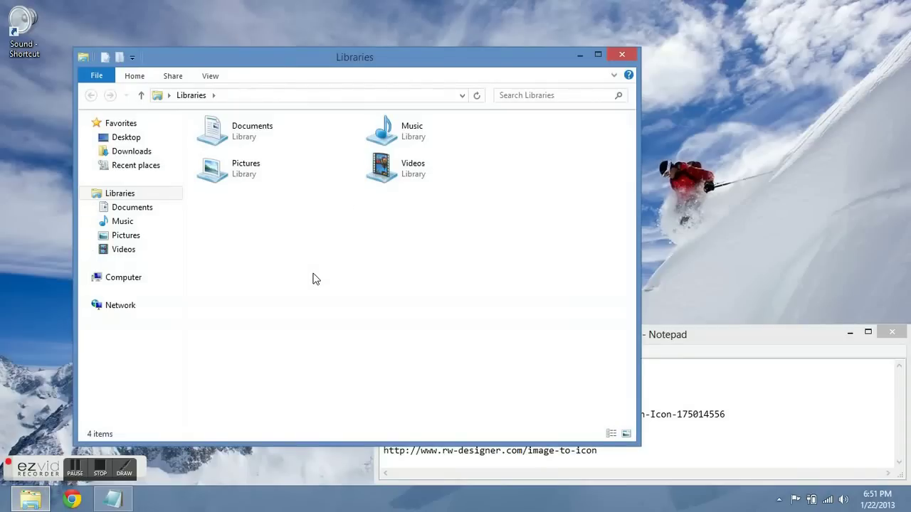
left_click(317, 95)
key("ctrl+v")
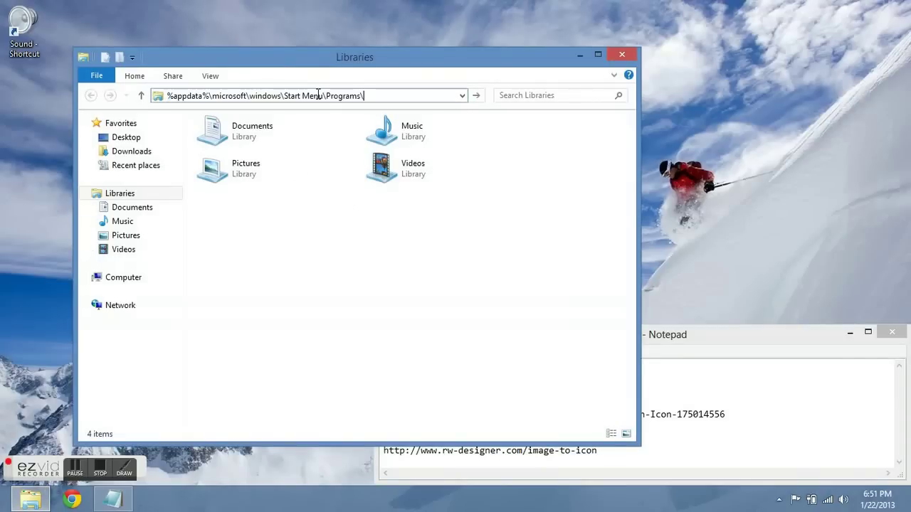
key("Return")
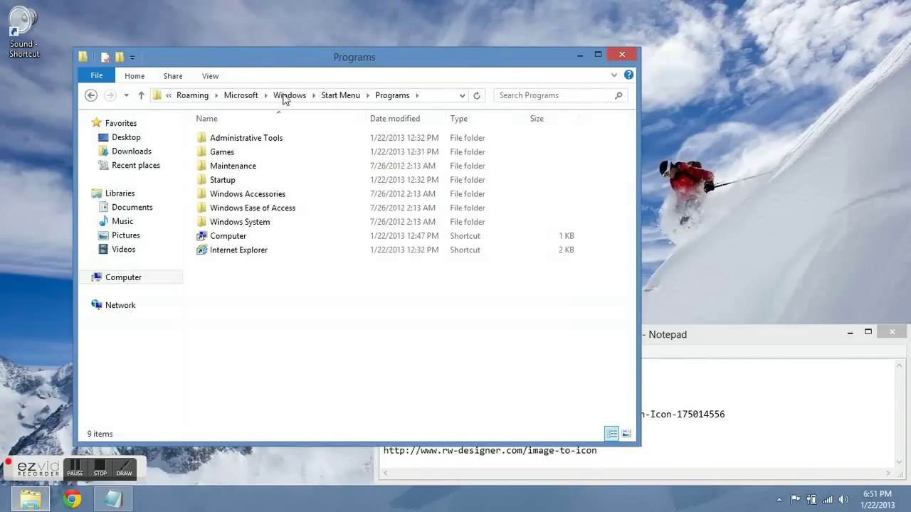
left_click_drag(20, 27, 209, 305)
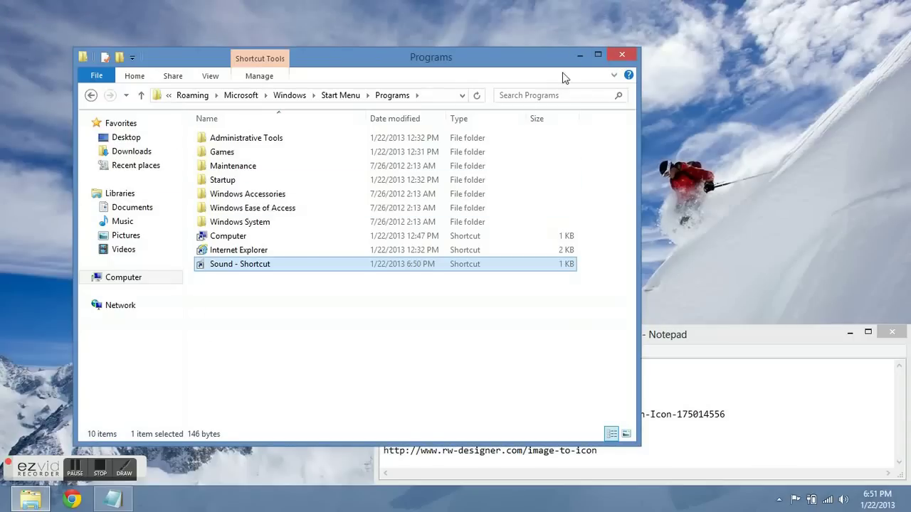
left_click(582, 54)
Pin Sound - Shortcut as a Start screen tile and launch it
mouse_move(3, 510)
left_click(11, 502)
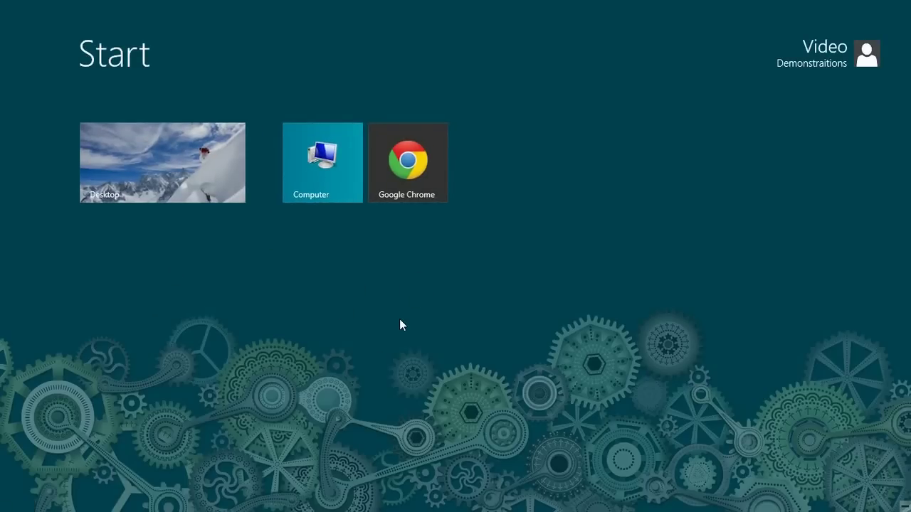
type("sound")
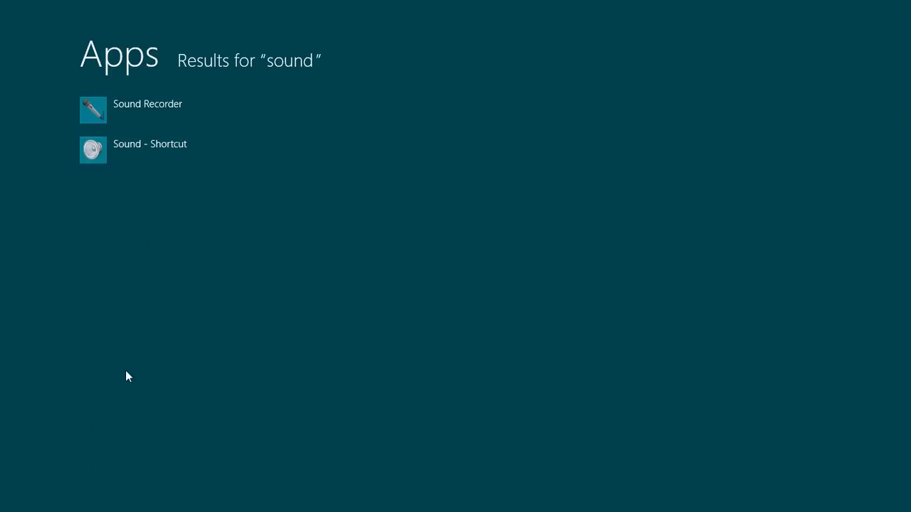
key("super+d")
left_click(5, 506)
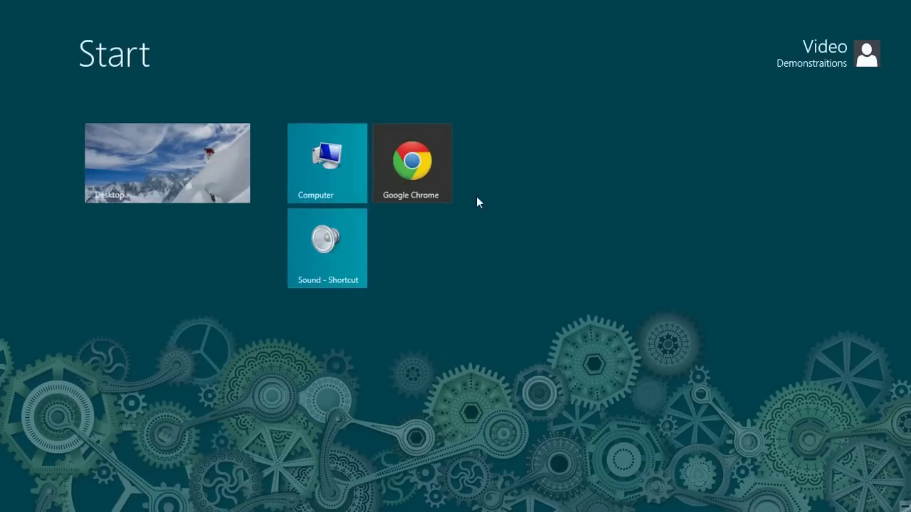
left_click(329, 269)
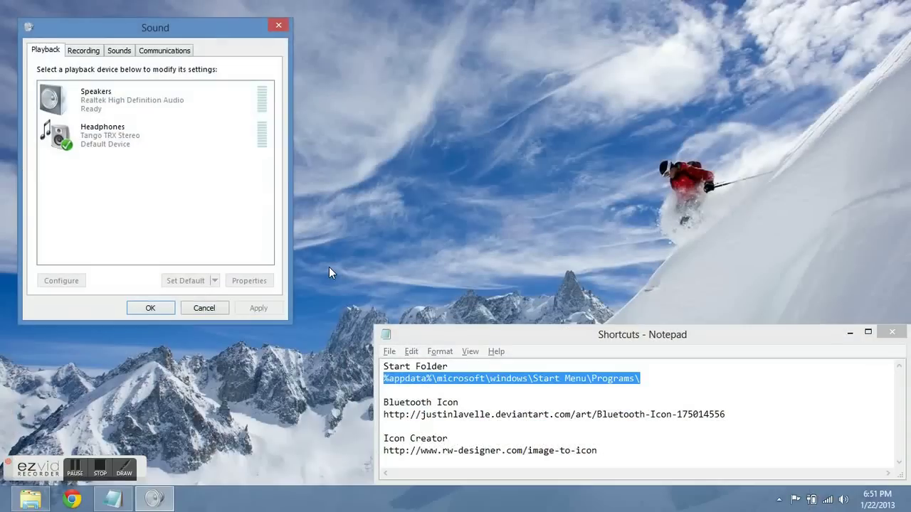
Disconnect and reconnect the Headphones in the tile-launched Sound dialog, then close it
right_click(163, 127)
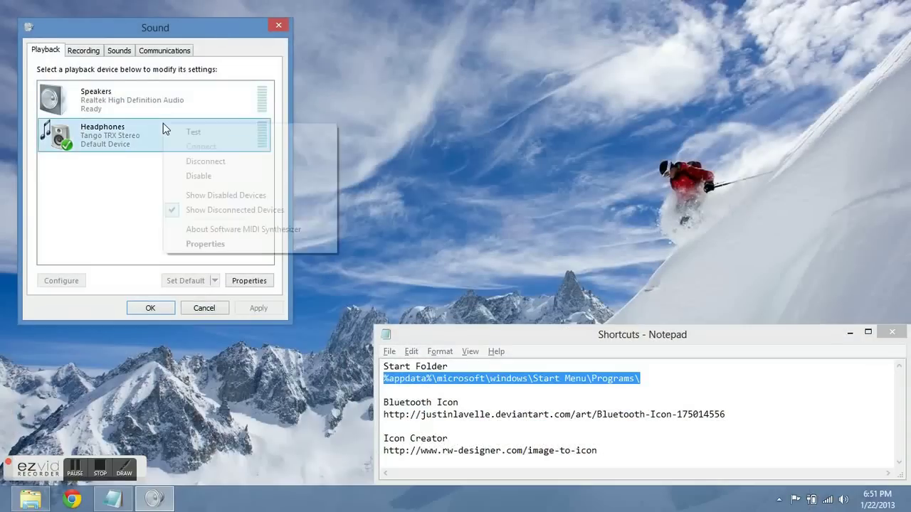
left_click(190, 162)
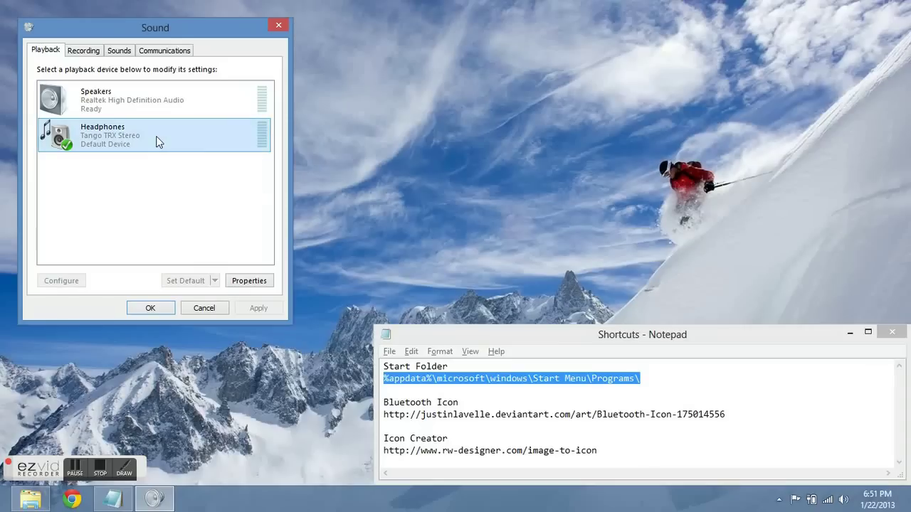
right_click(157, 140)
left_click(182, 160)
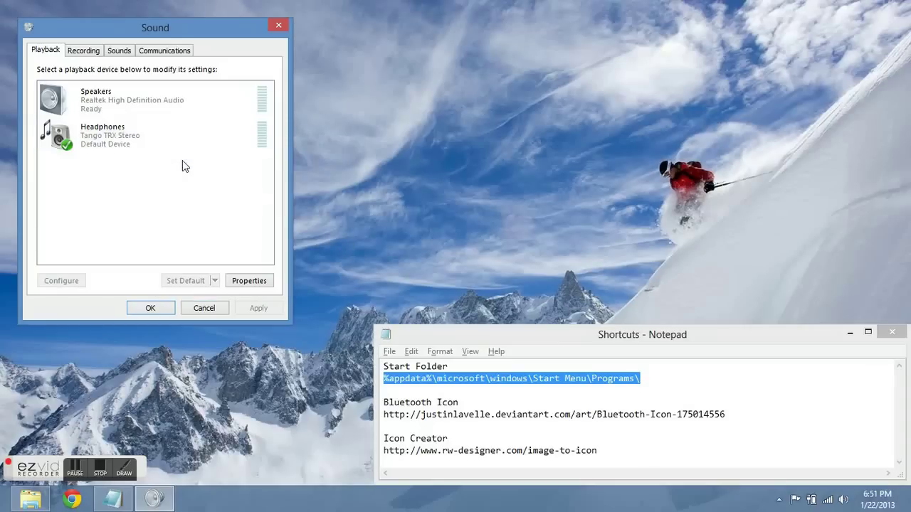
left_click(278, 26)
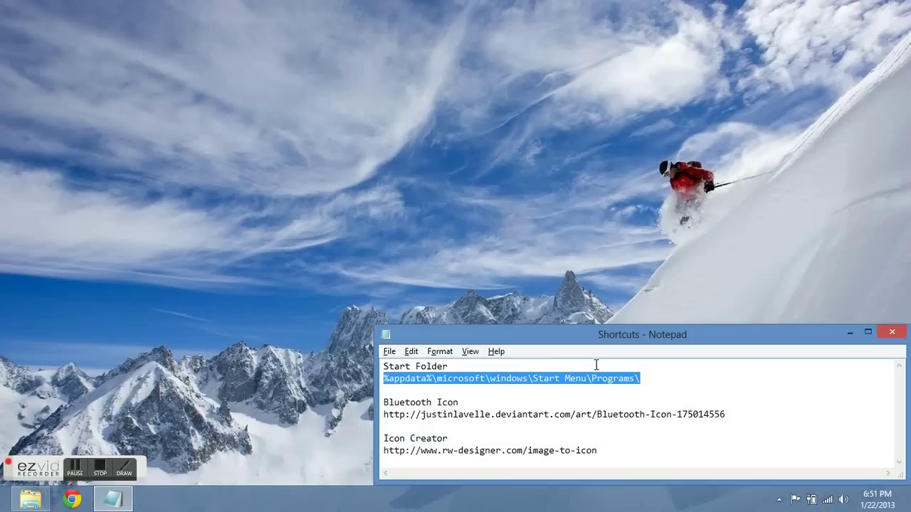
Select the Bluetooth Icon web address in the Shortcuts notes for use in Chrome
left_click(658, 384)
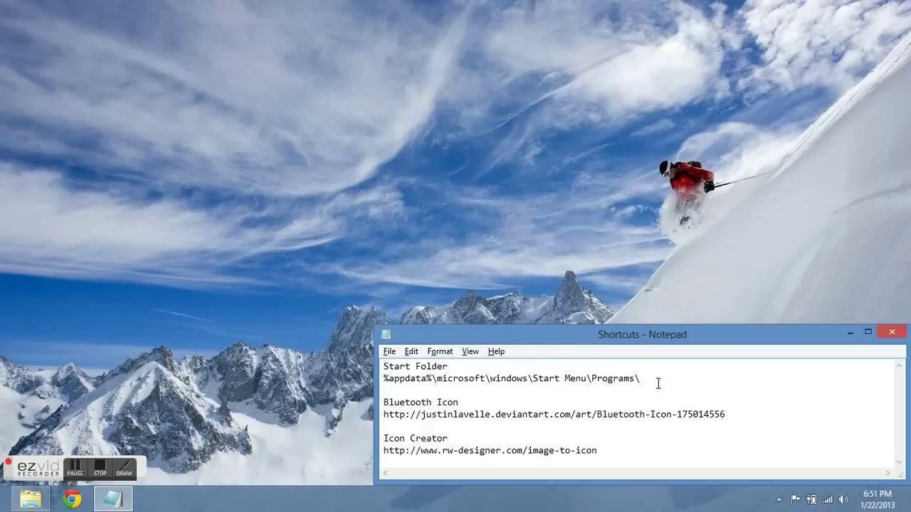
left_click(7, 507)
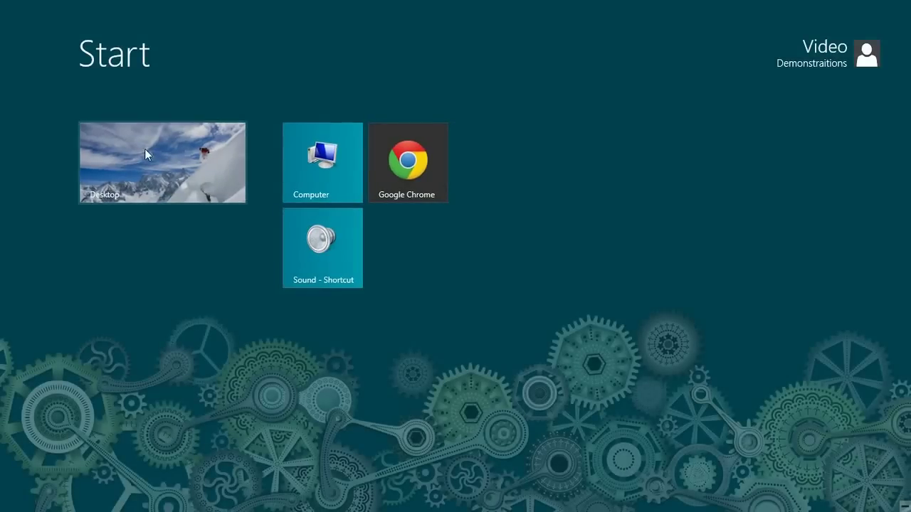
left_click(143, 147)
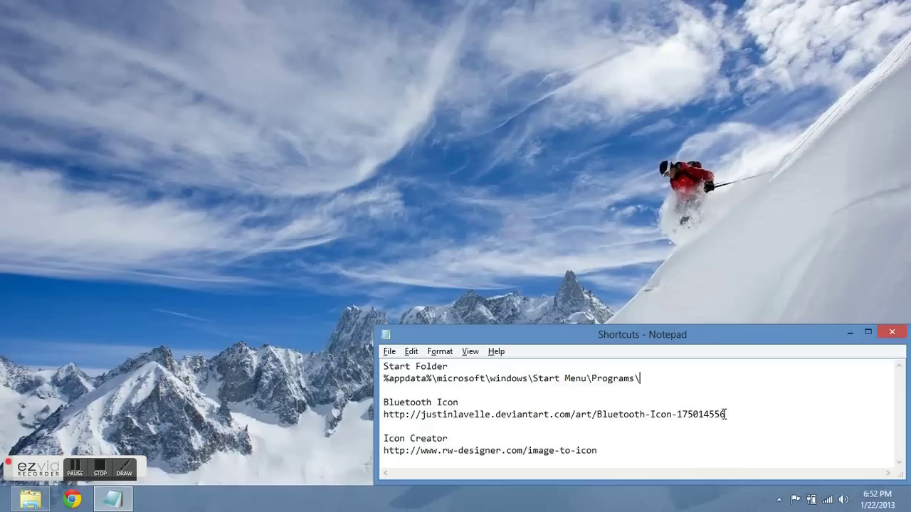
left_click_drag(722, 414, 645, 422)
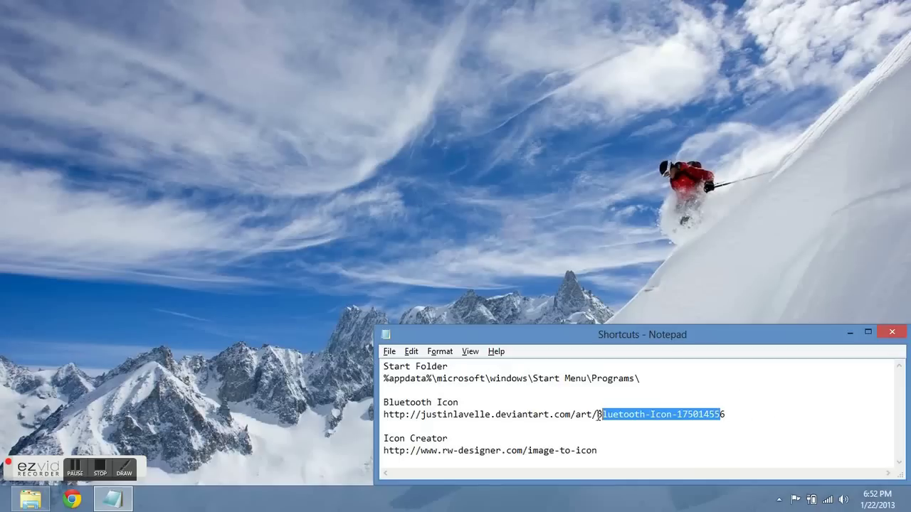
left_click(729, 415)
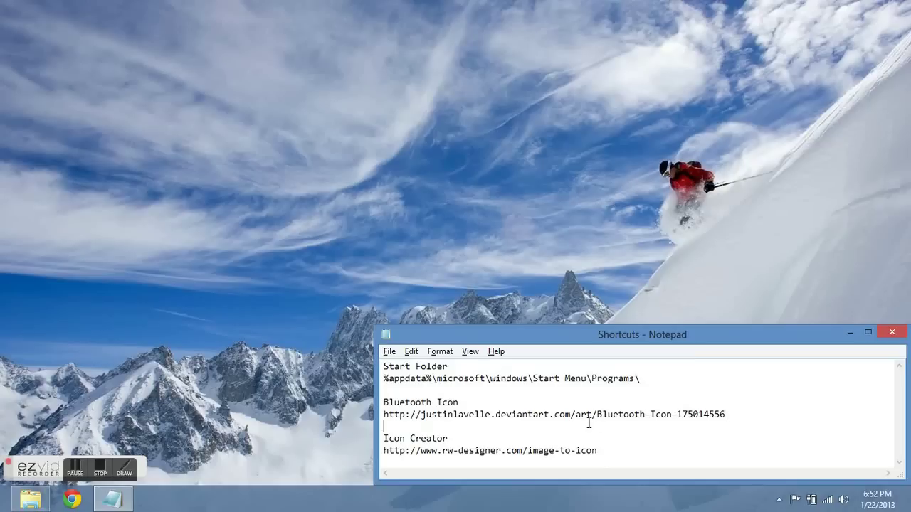
left_click_drag(395, 424, 383, 415)
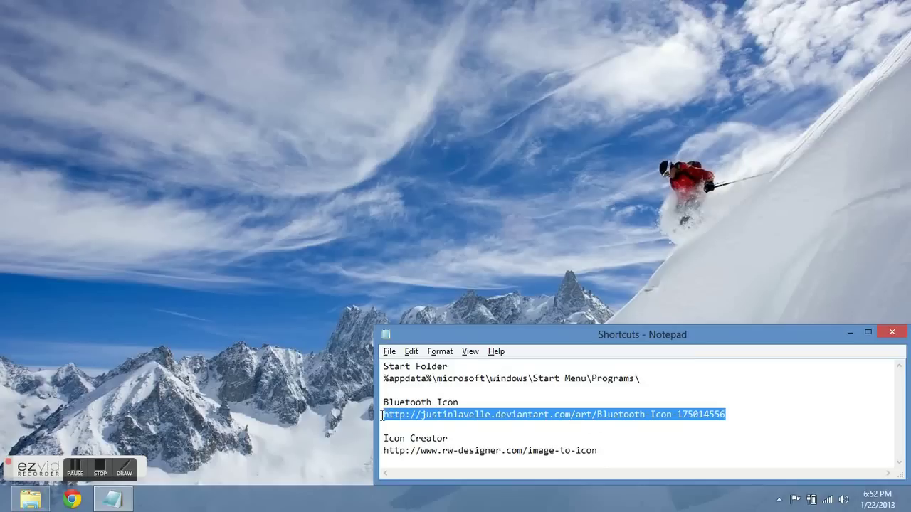
left_click(71, 499)
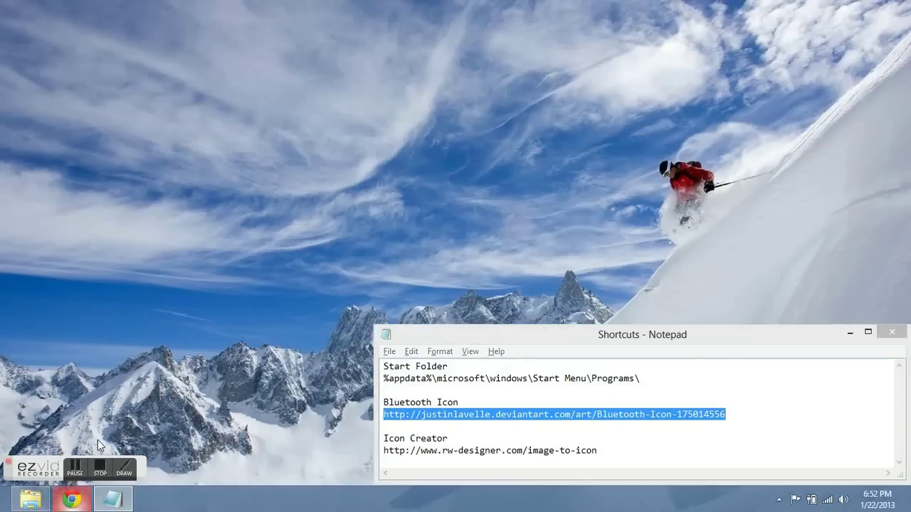
Save the DeviantArt Bluetooth Icon image to the Desktop as a PNG
left_click(368, 30)
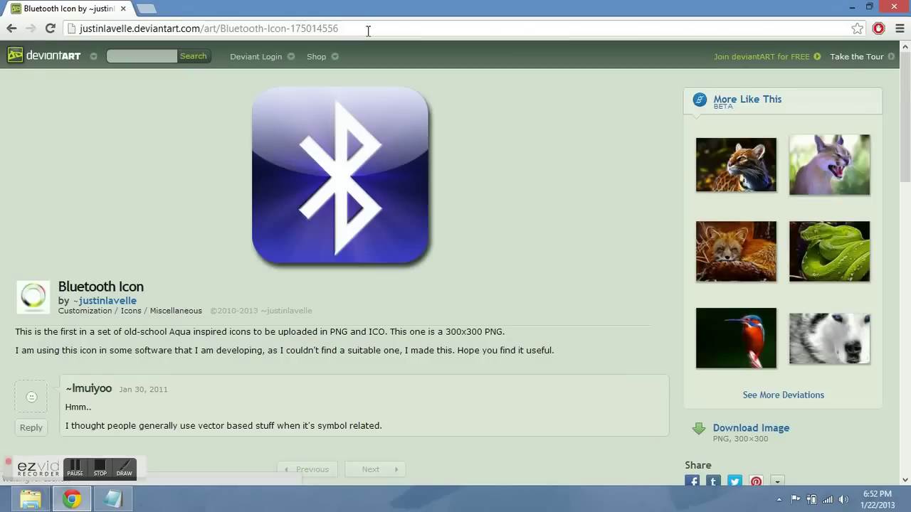
right_click(337, 158)
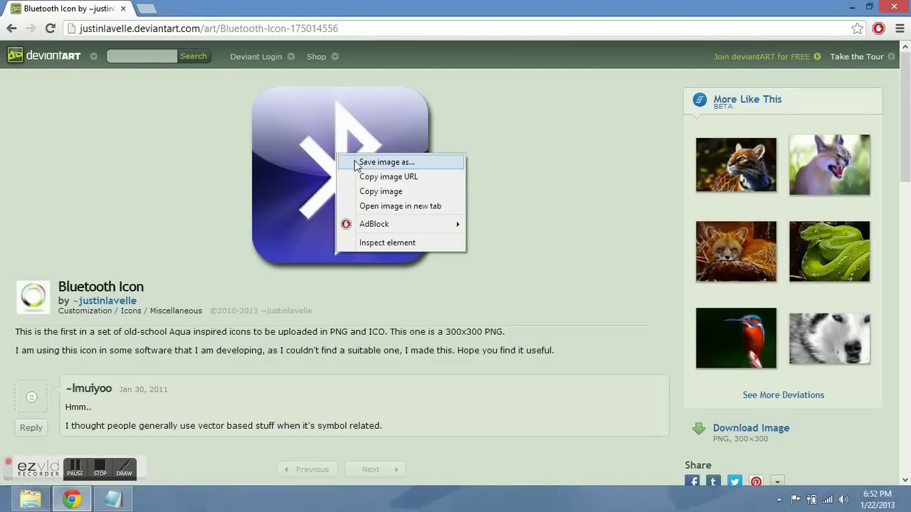
left_click(354, 160)
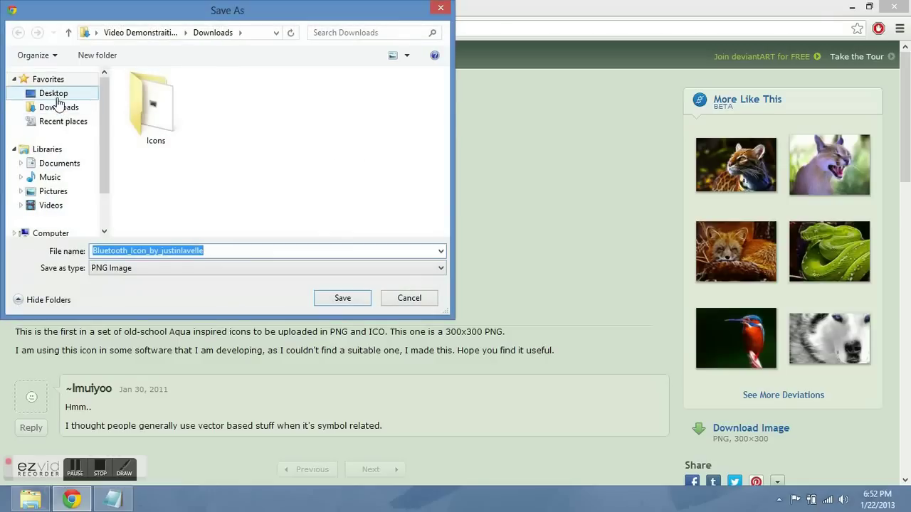
left_click(44, 93)
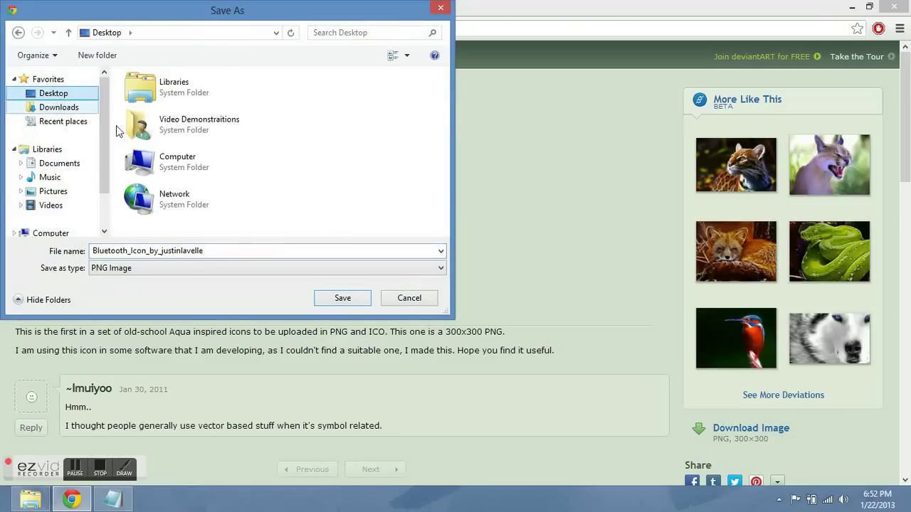
left_click(362, 301)
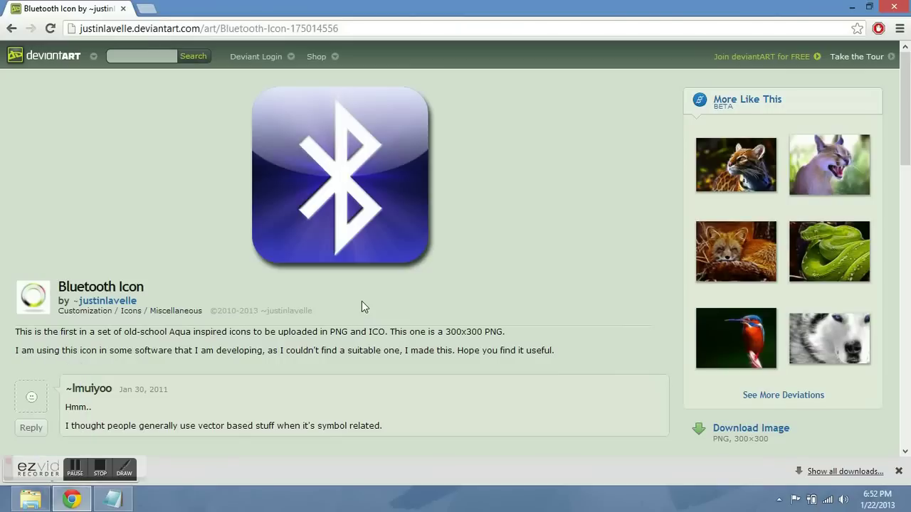
left_click(113, 499)
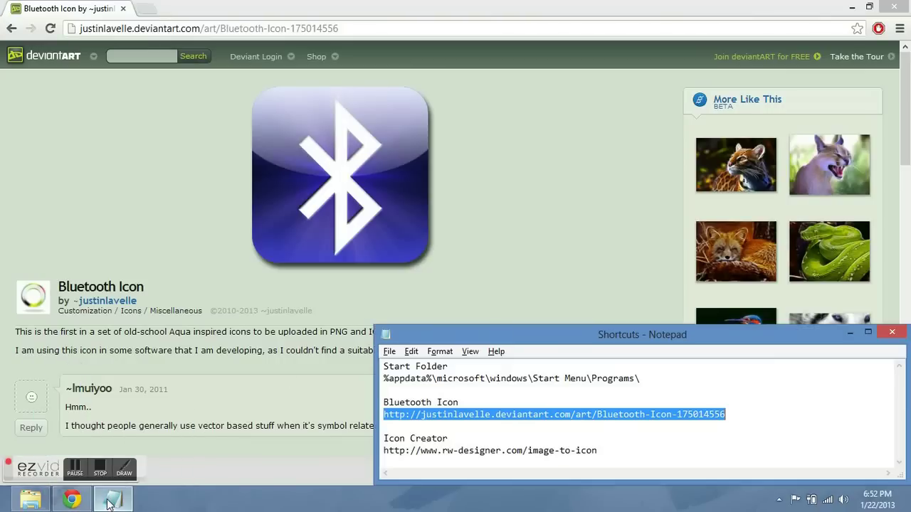
Copy the RW-Designer icon creator address from Notepad and load it in Chrome
left_click_drag(601, 450, 384, 452)
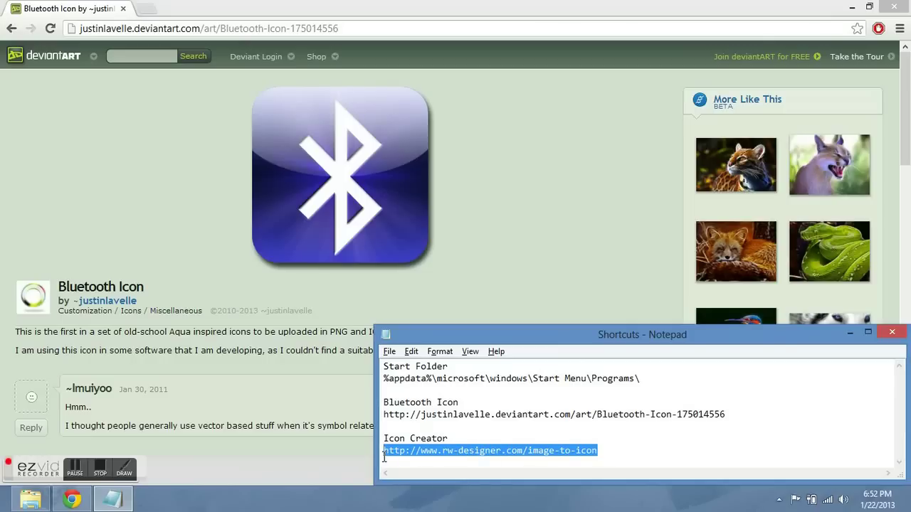
key("ctrl+c")
left_click(276, 30)
key("ctrl+v")
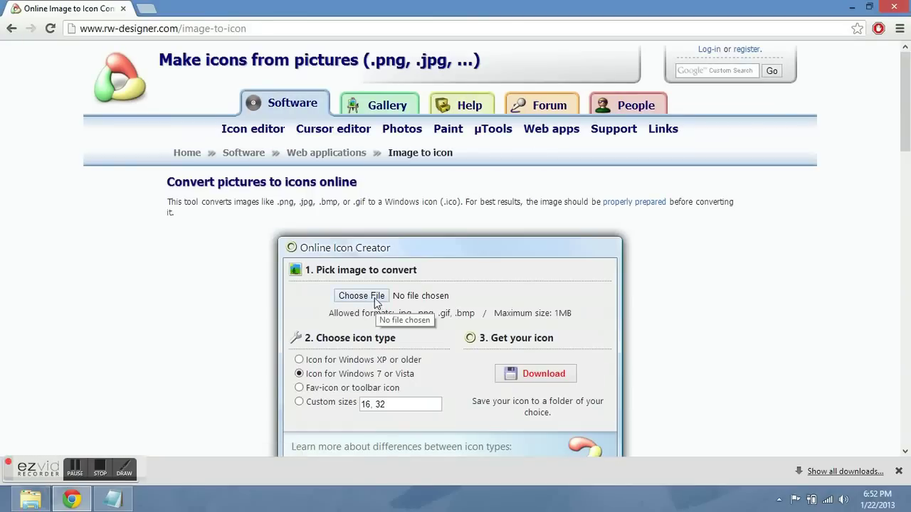
Load the Bluetooth PNG from the Desktop into the Online Icon Creator
left_click(375, 298)
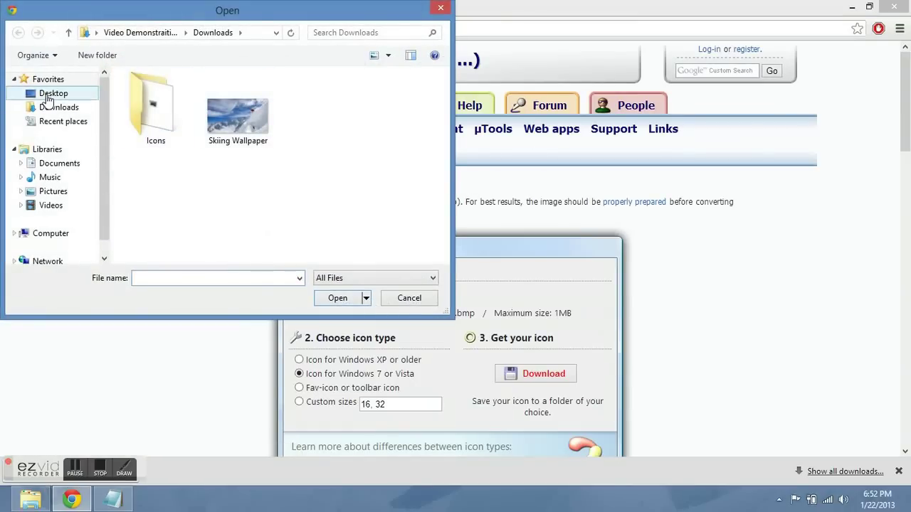
left_click(51, 94)
left_click(175, 248)
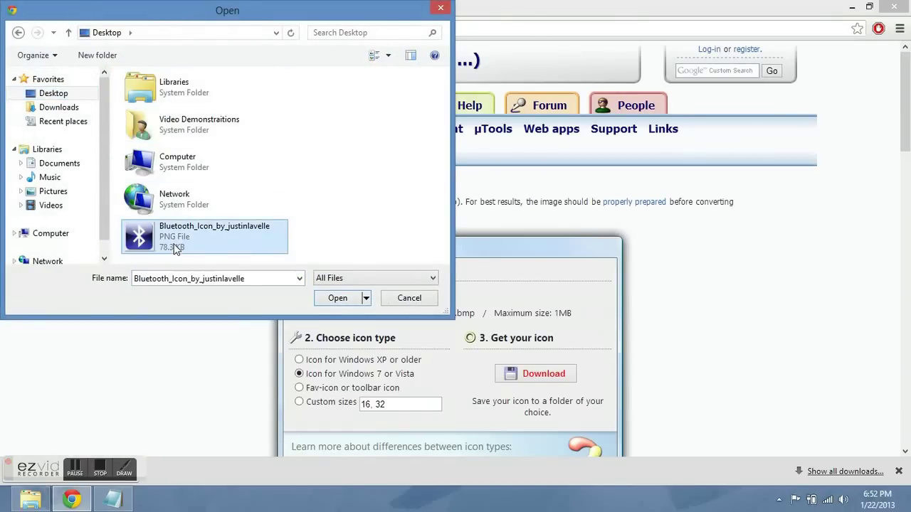
left_click(331, 300)
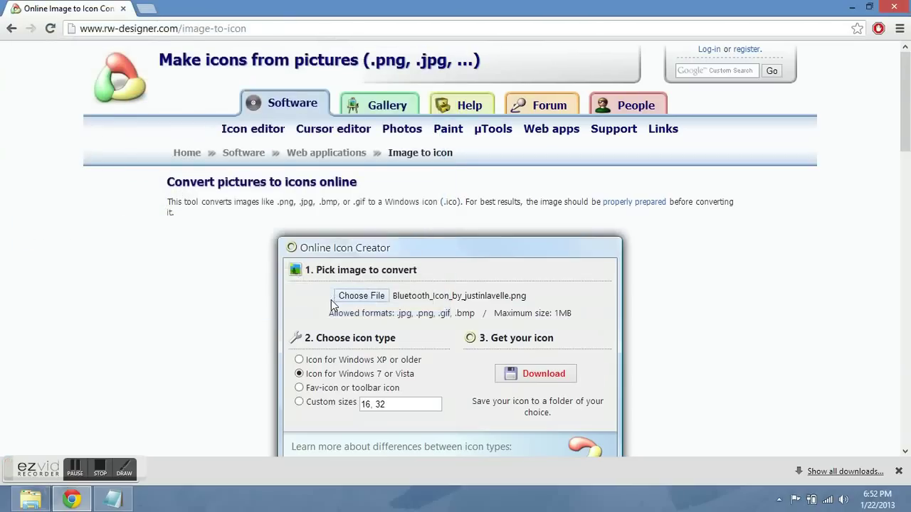
Switch to custom sizes, enter 200, and download the converted icon
left_click(299, 402)
left_click(403, 402)
left_click_drag(404, 403, 331, 410)
type("200")
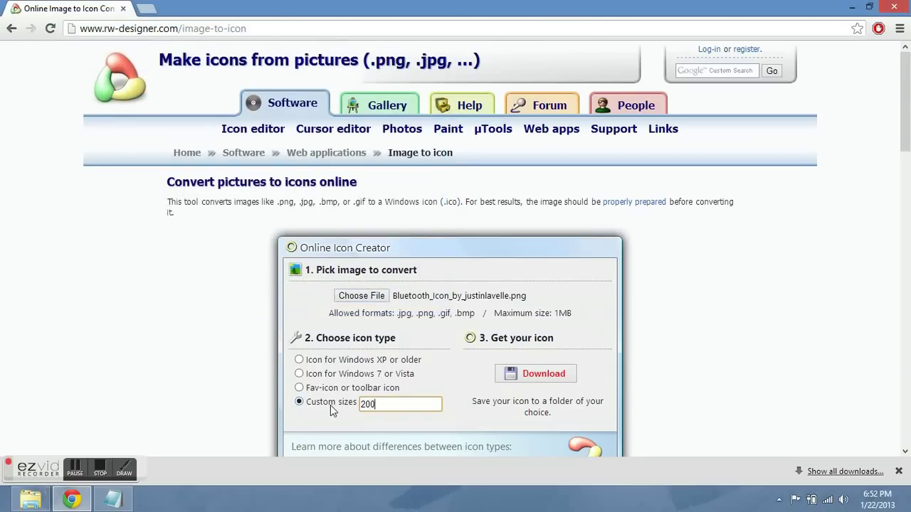
left_click(531, 373)
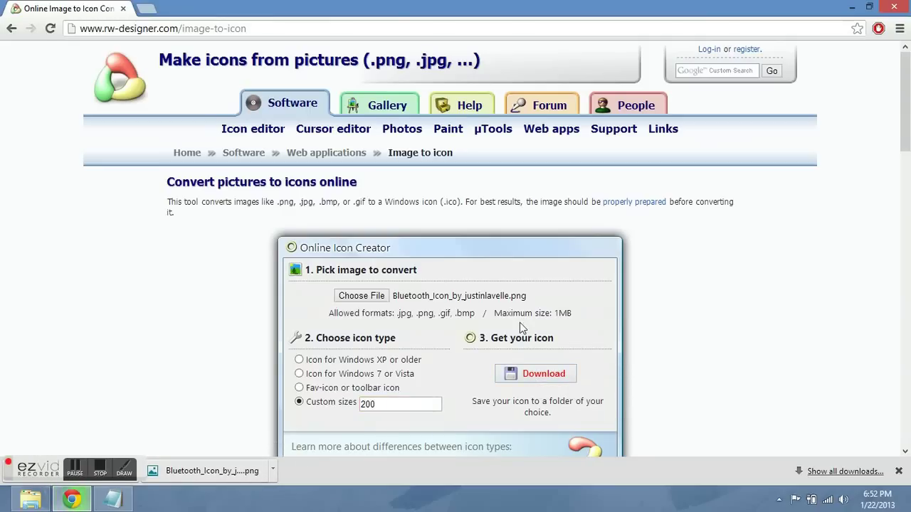
Close Chrome and rename the Programs folder's Sound shortcut to 'Bluetooth Audio Devices' in its Properties
left_click(892, 7)
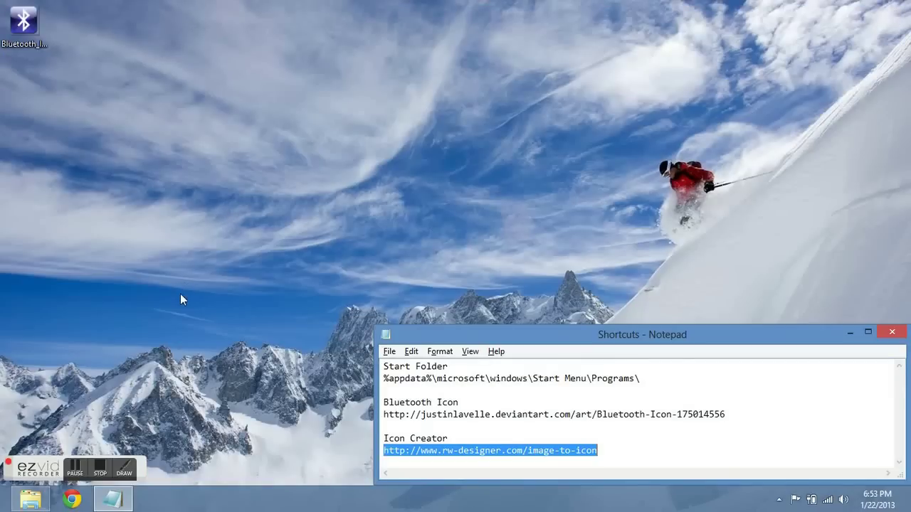
left_click(29, 500)
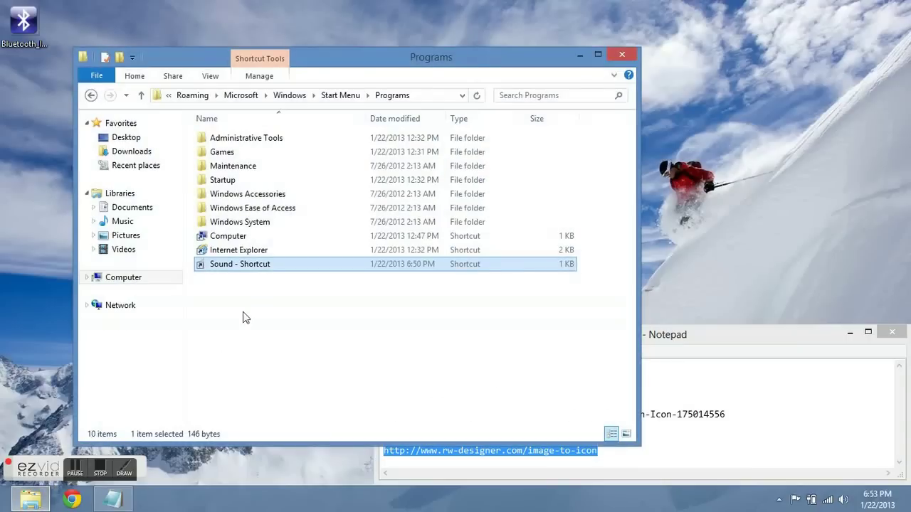
right_click(270, 268)
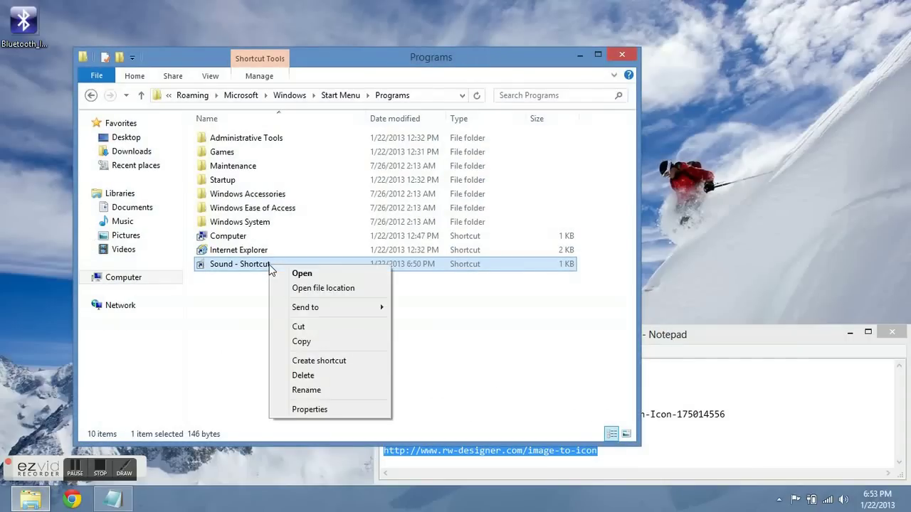
left_click(302, 409)
left_click(305, 173)
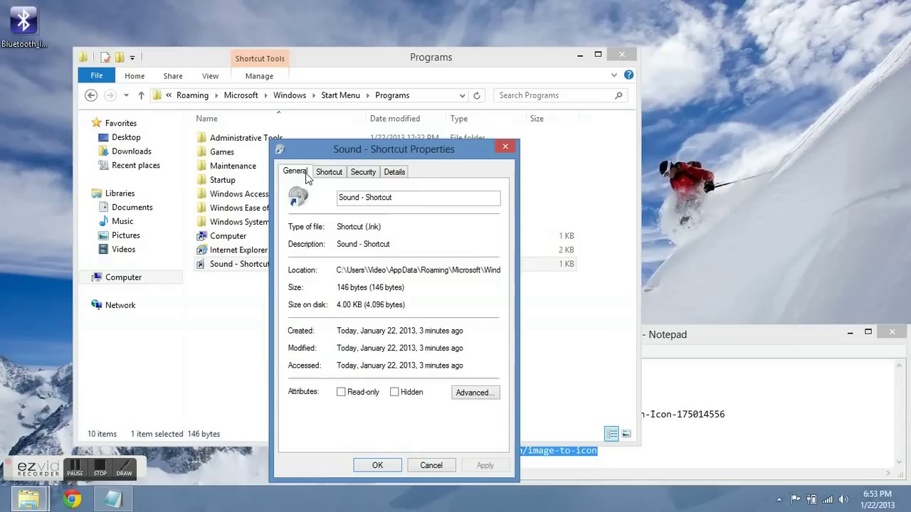
left_click_drag(403, 201, 313, 205)
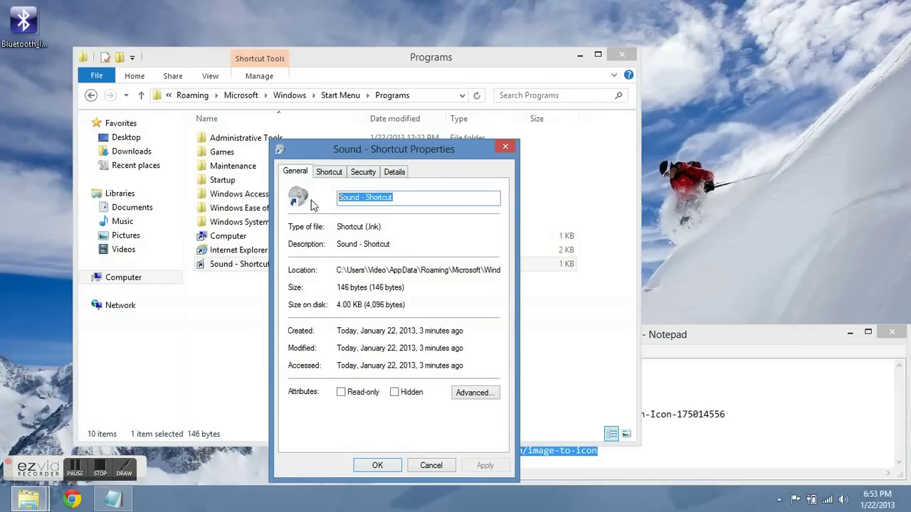
type("Bluetooth Audio")
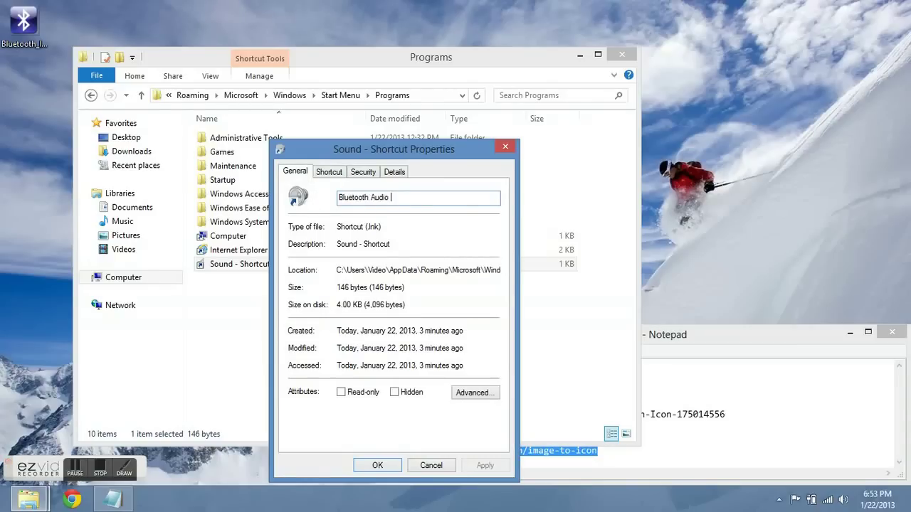
type("evices")
Browse for a new shortcut icon and move the downloaded Bluetooth icon from Downloads into Icons
left_click(340, 176)
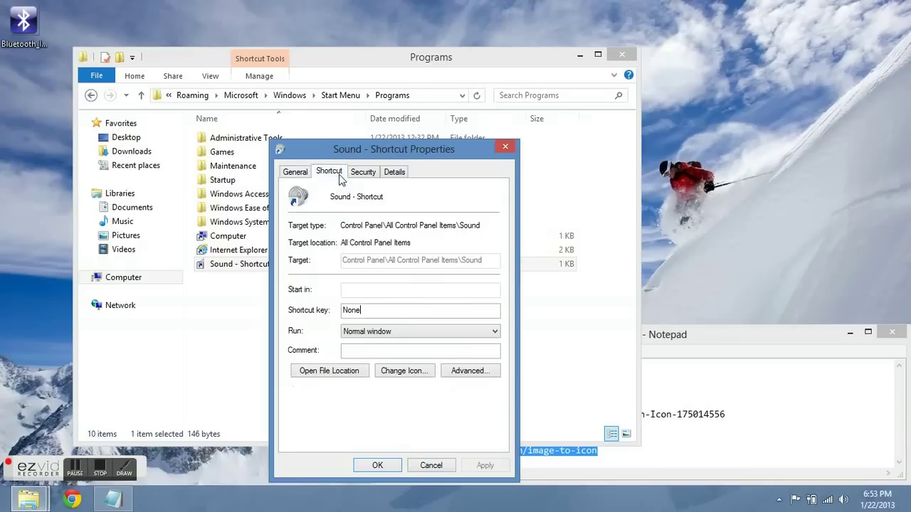
left_click(389, 379)
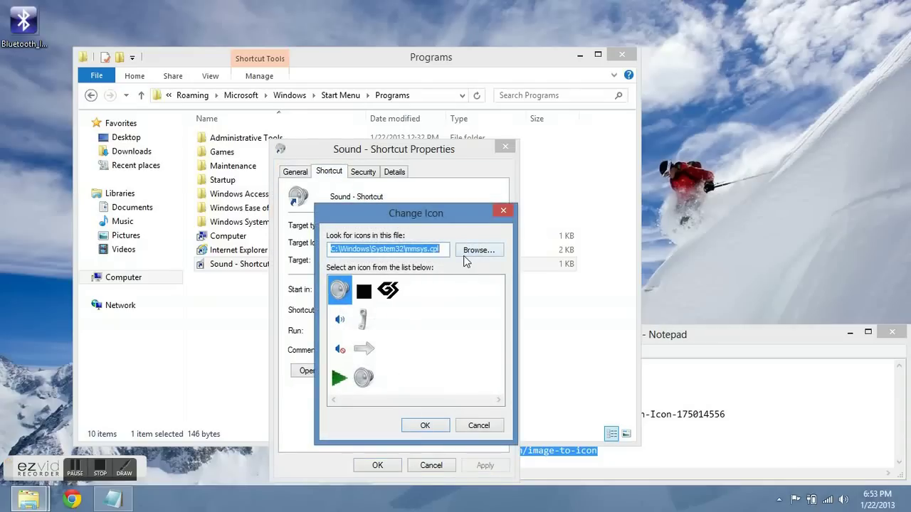
left_click(464, 251)
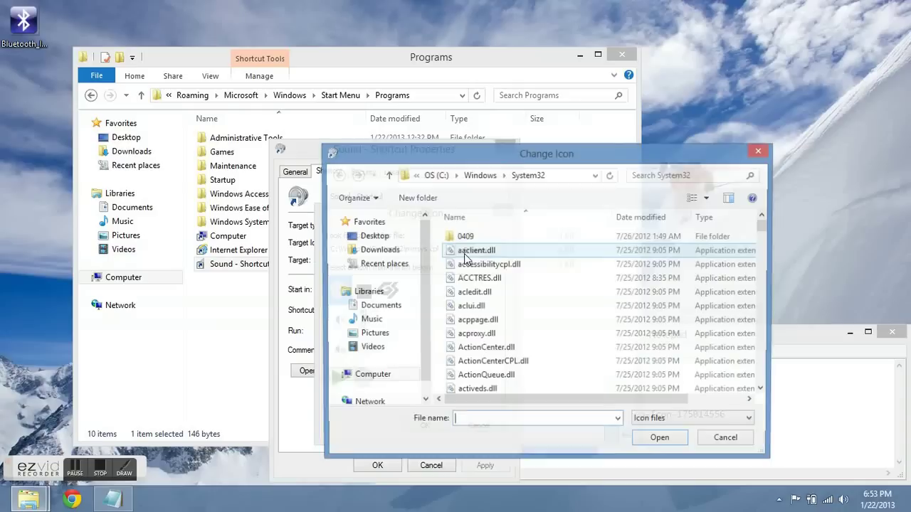
left_click(398, 253)
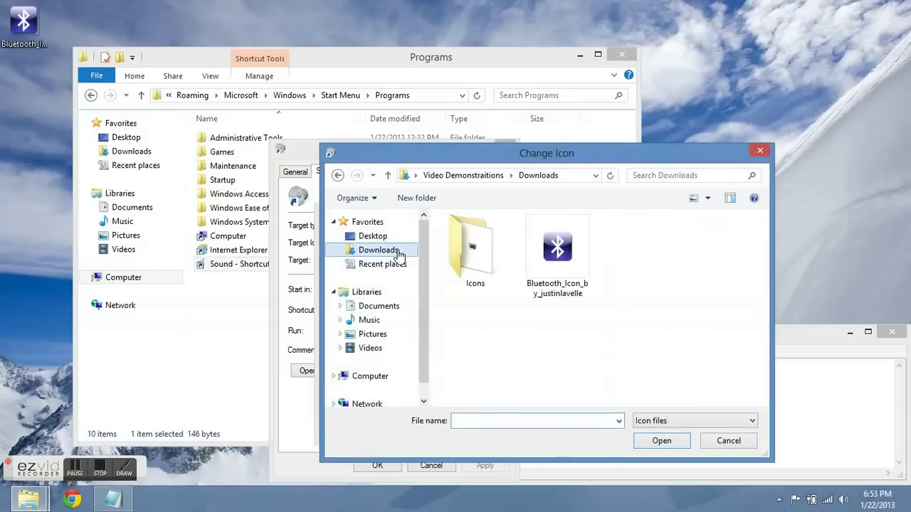
left_click(551, 246)
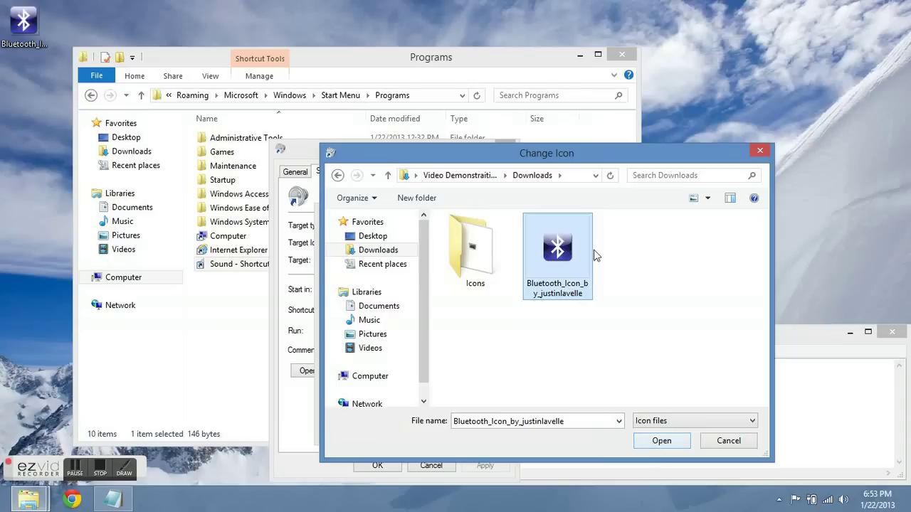
left_click_drag(580, 257, 469, 267)
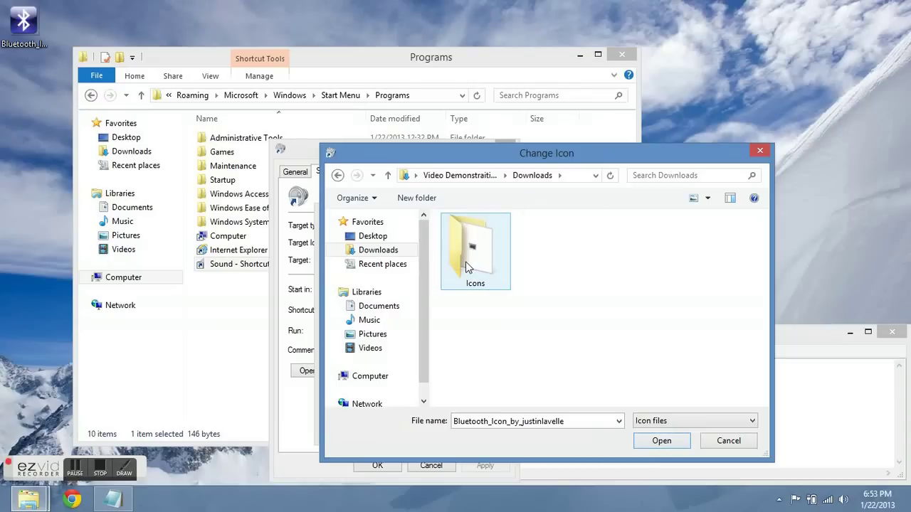
Pick the Bluetooth icon from the Icons folder and save the shortcut's new icon and name
double_click(469, 267)
left_click(482, 265)
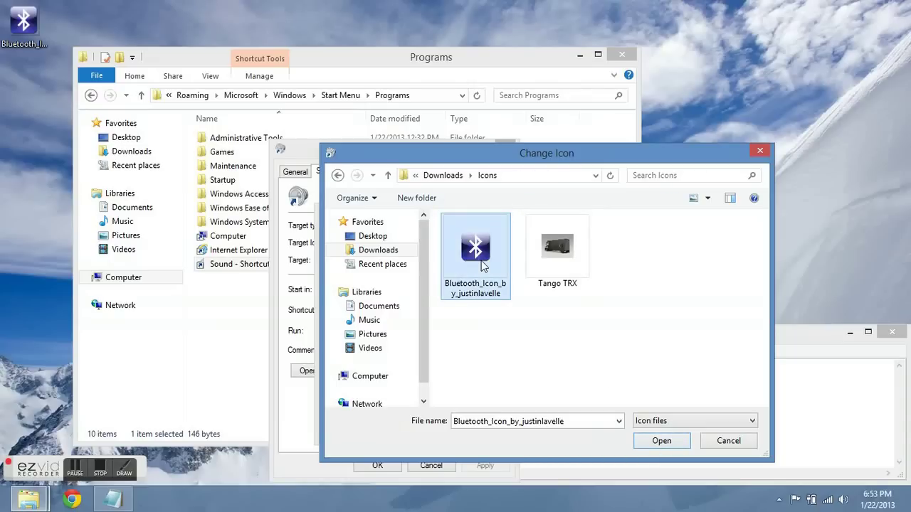
left_click(648, 441)
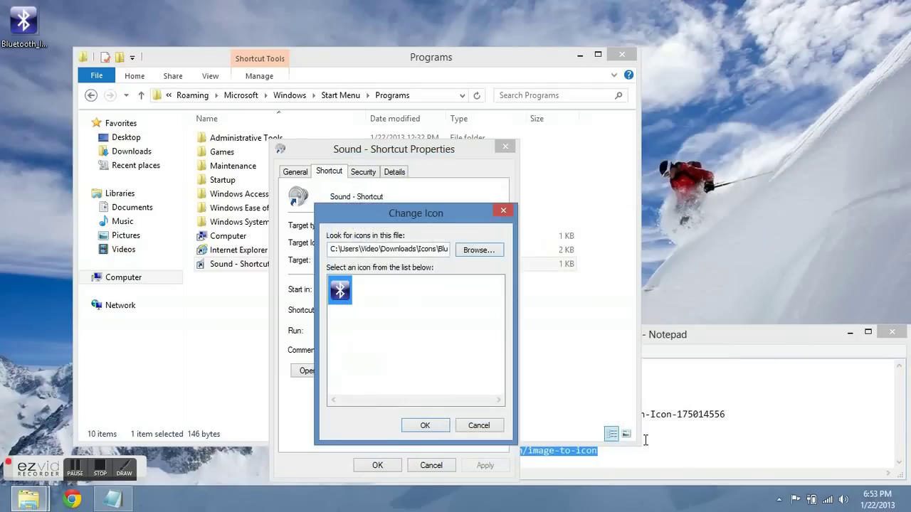
left_click(425, 426)
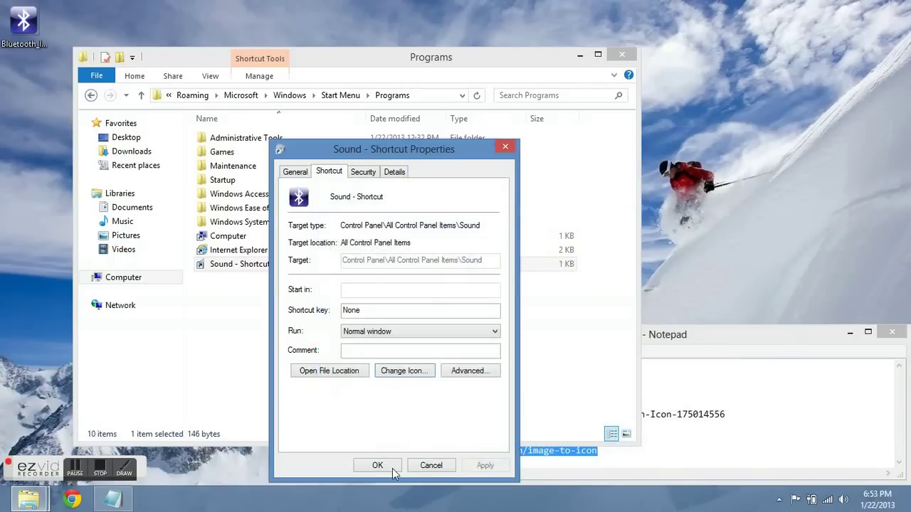
left_click(376, 466)
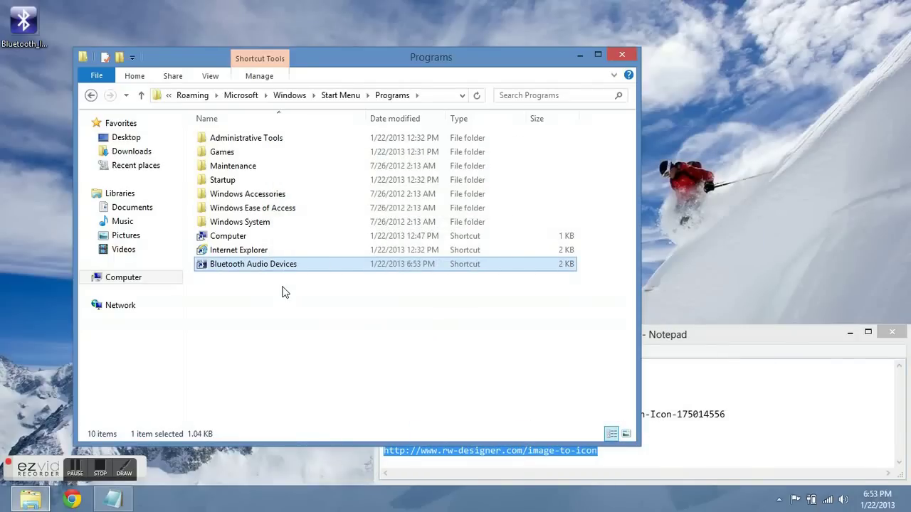
Test the Bluetooth Audio Devices Start tile, confirming it opens the Sound dialog, then close it
left_click(3, 507)
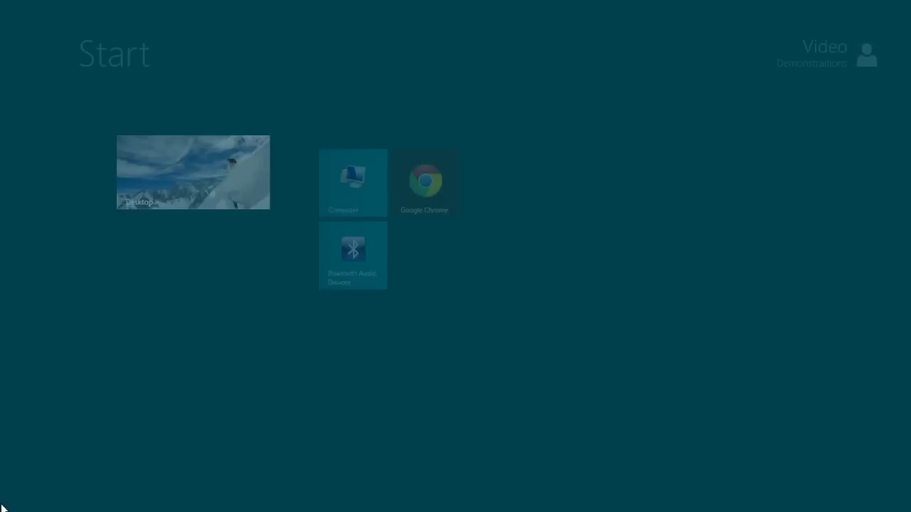
left_click(342, 281)
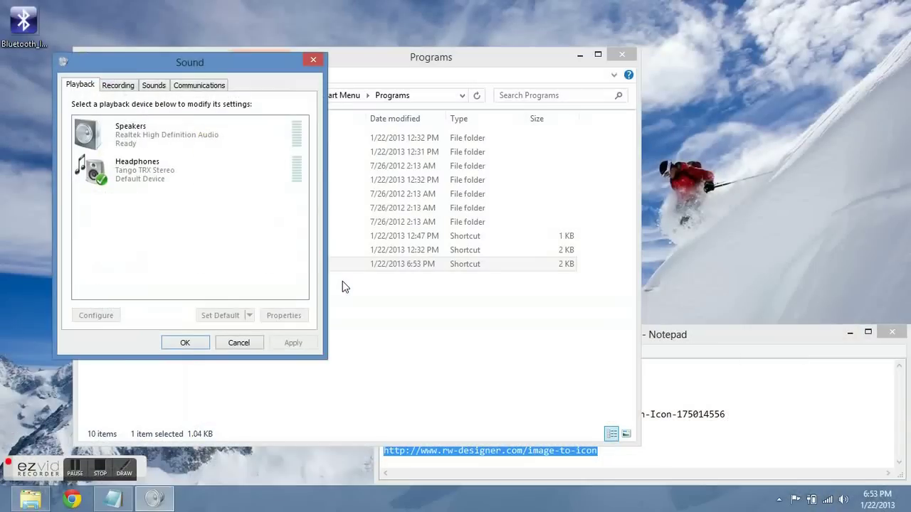
left_click(312, 61)
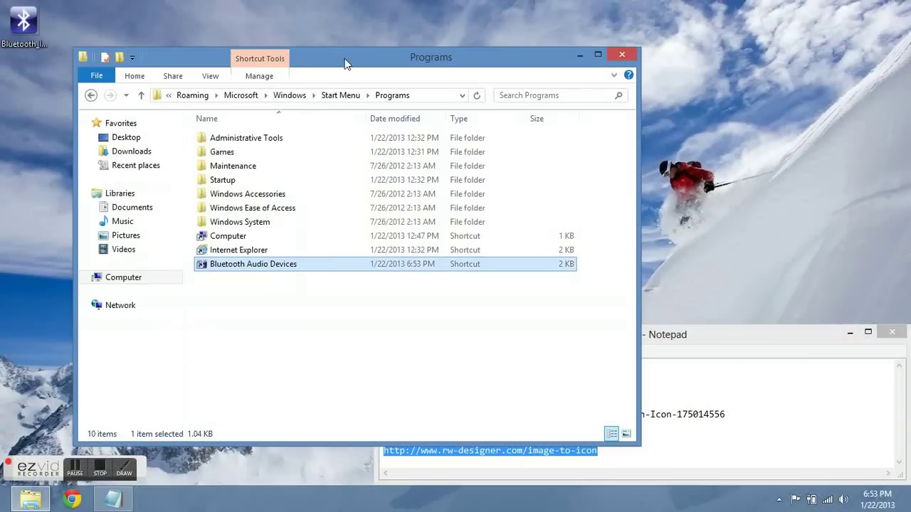
Close the Programs folder, delete the Bluetooth image from the desktop, and return to Start
left_click(632, 54)
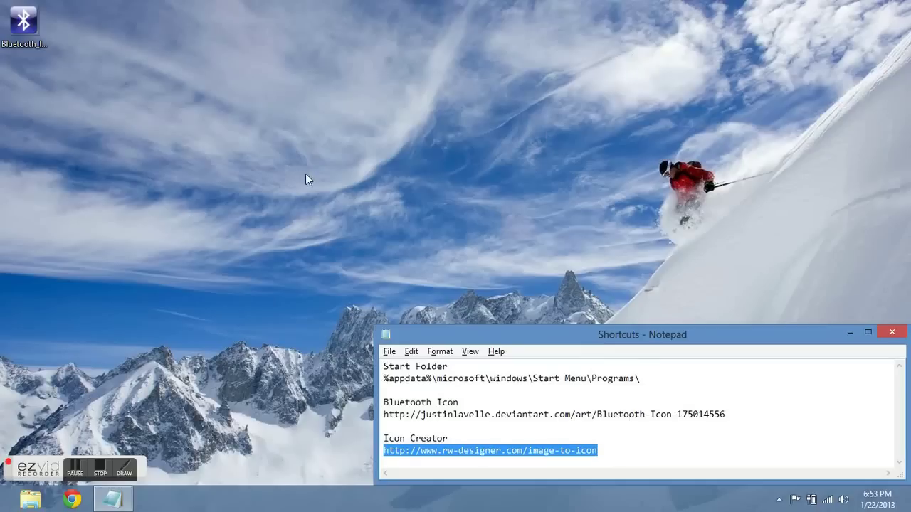
left_click(41, 23)
key("Delete")
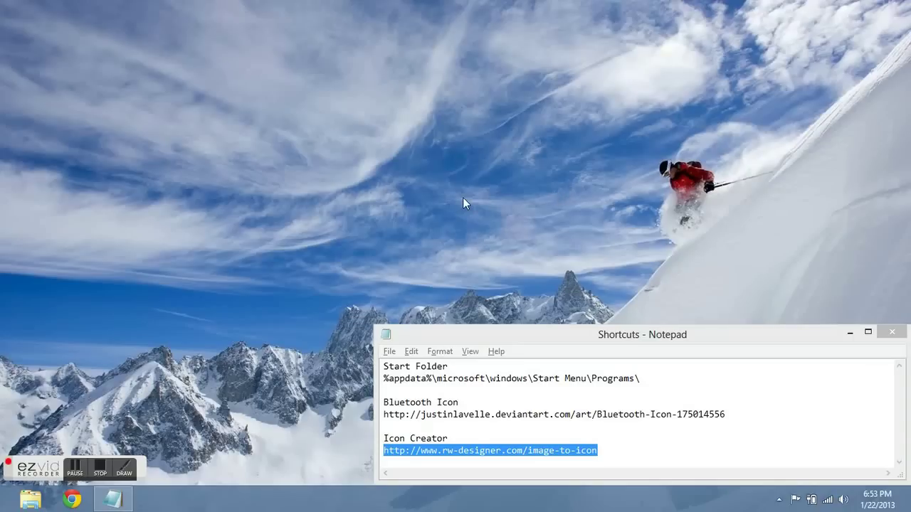
left_click(7, 505)
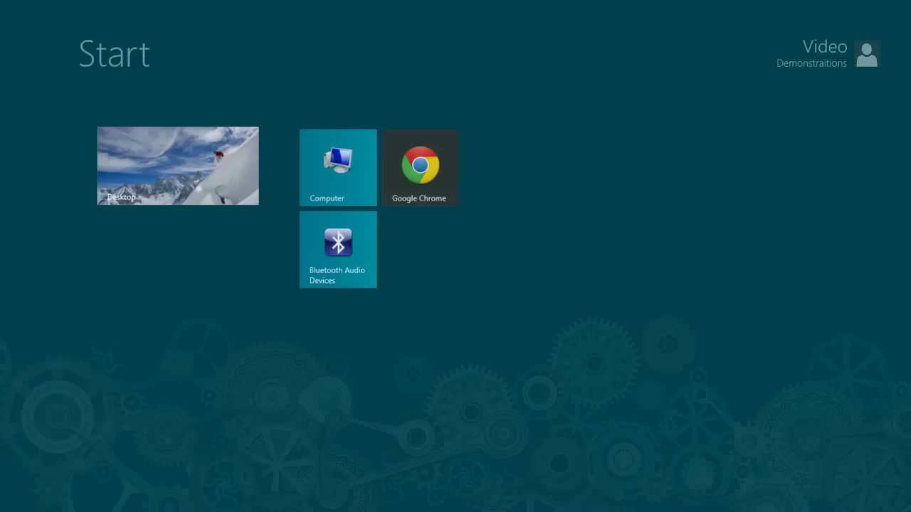
From the Bluetooth Audio Devices tile, set Headphones' icon to Tango TRX from Downloads\Icons
left_click(346, 264)
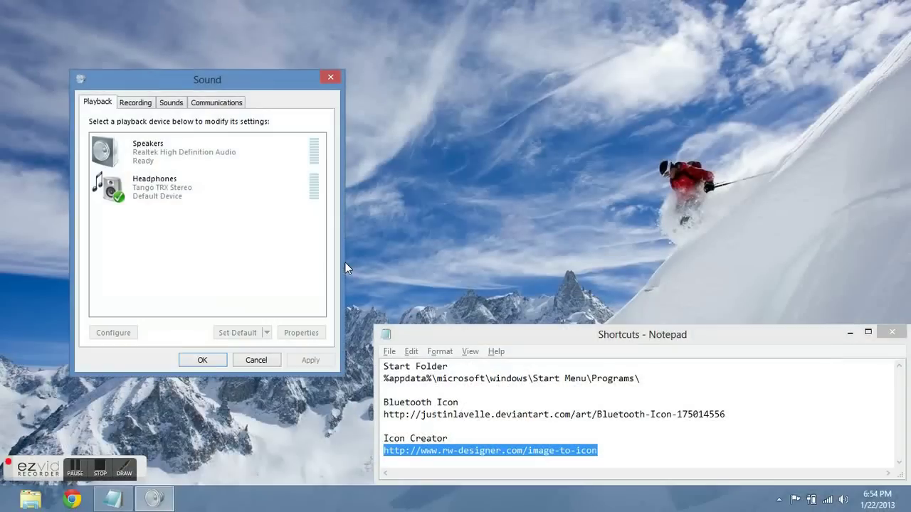
left_click(180, 178)
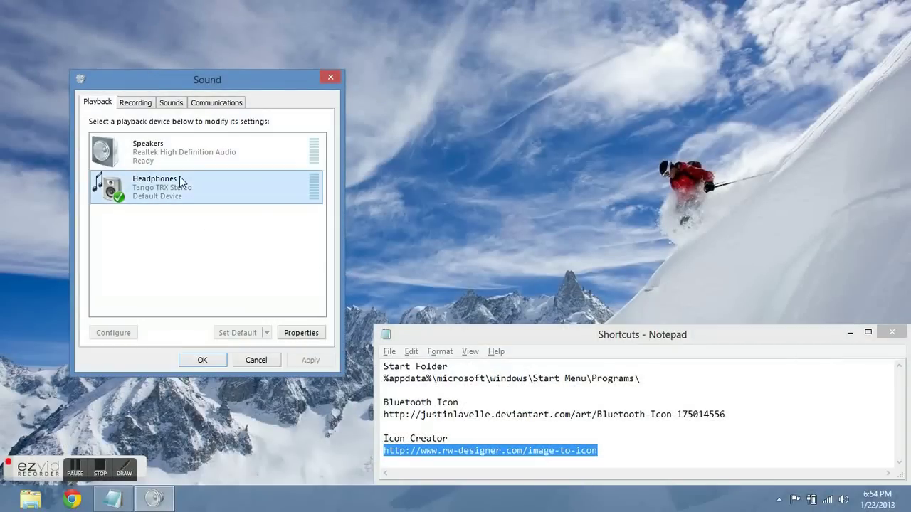
left_click(297, 333)
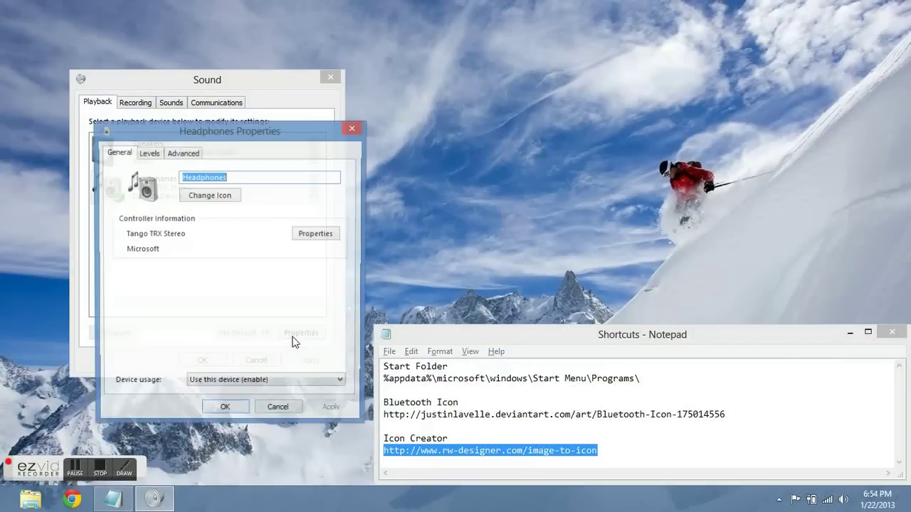
left_click(206, 196)
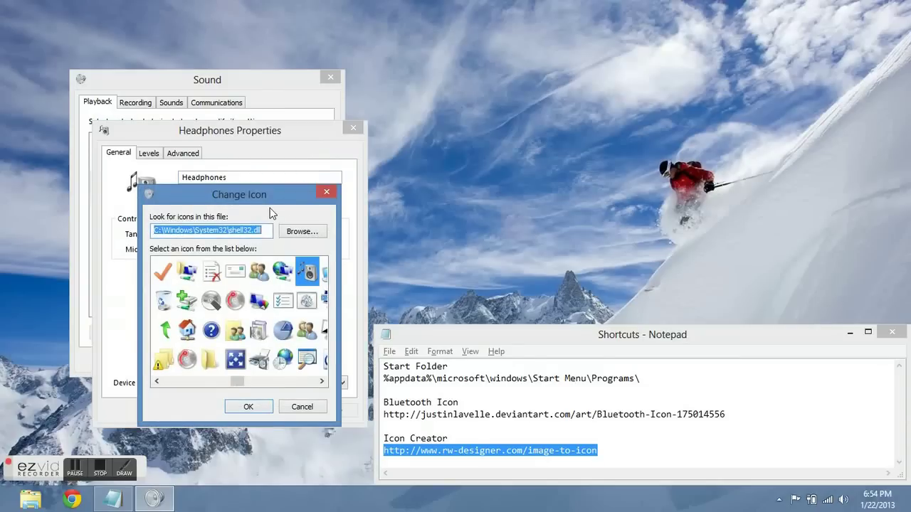
left_click(300, 232)
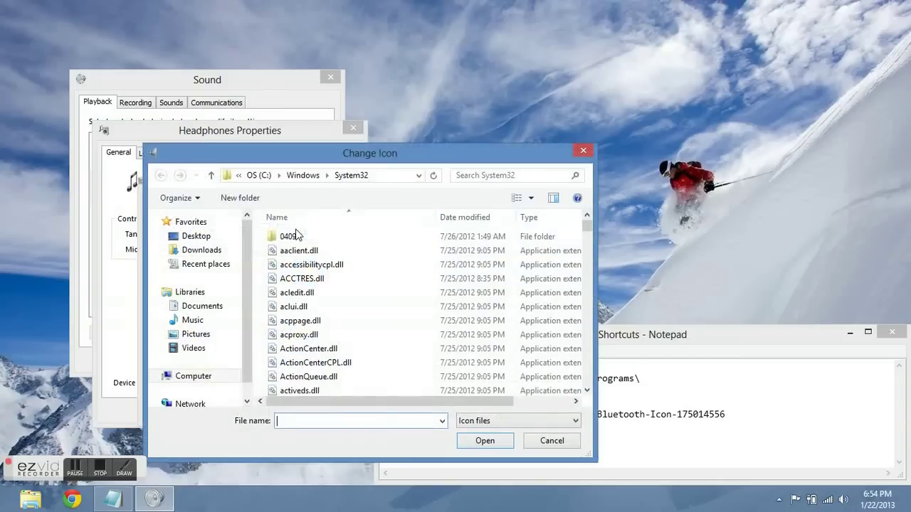
left_click(212, 256)
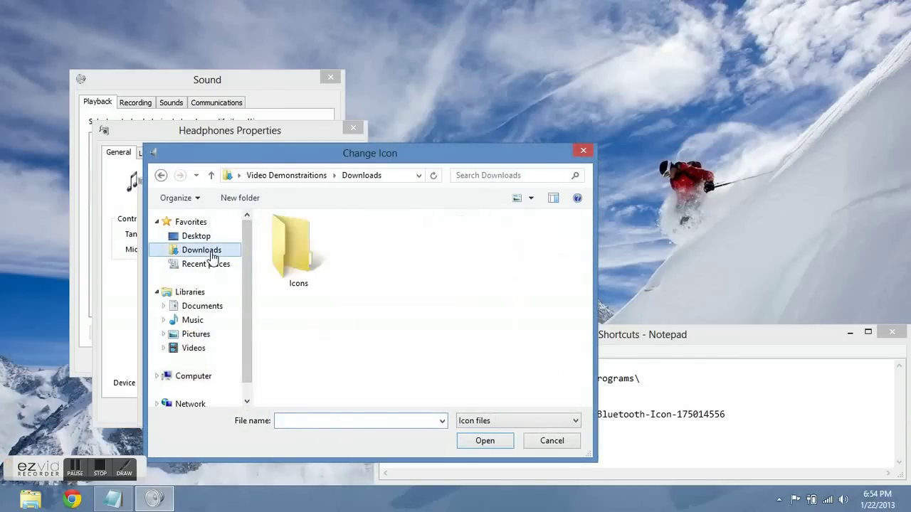
double_click(298, 250)
left_click(385, 265)
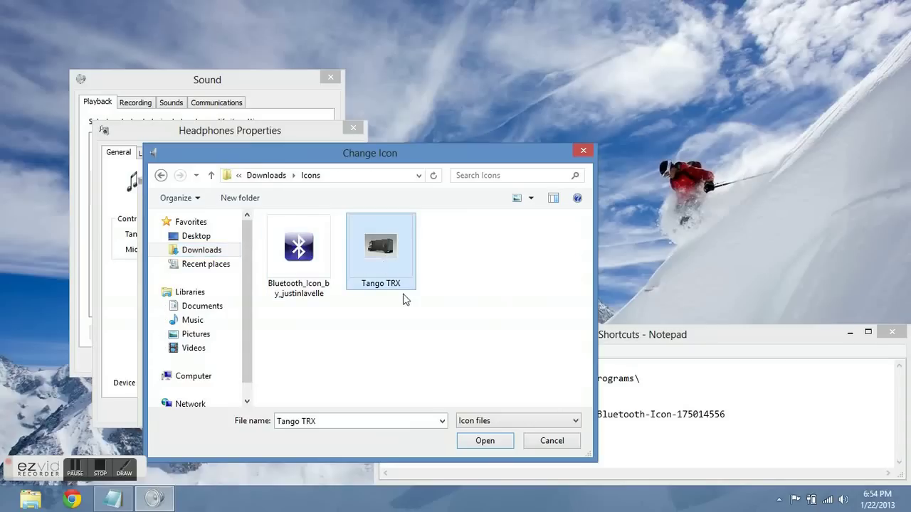
left_click(475, 433)
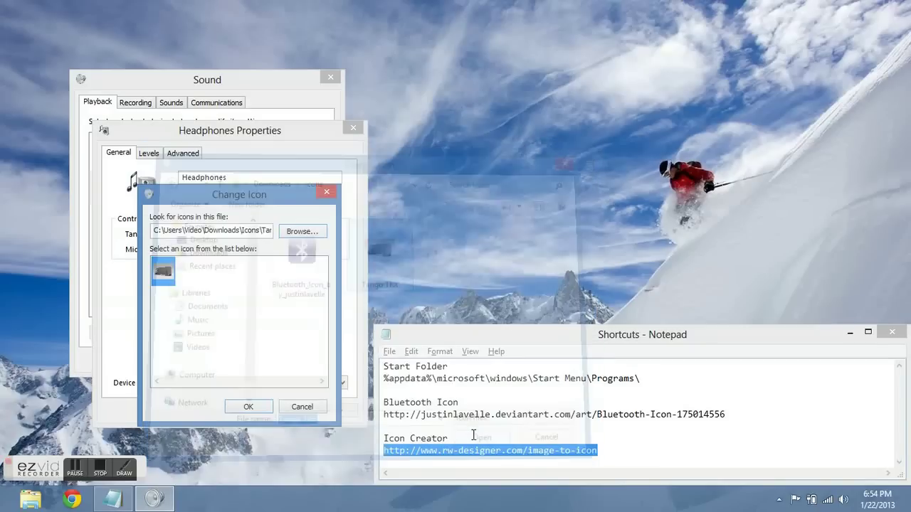
left_click(240, 407)
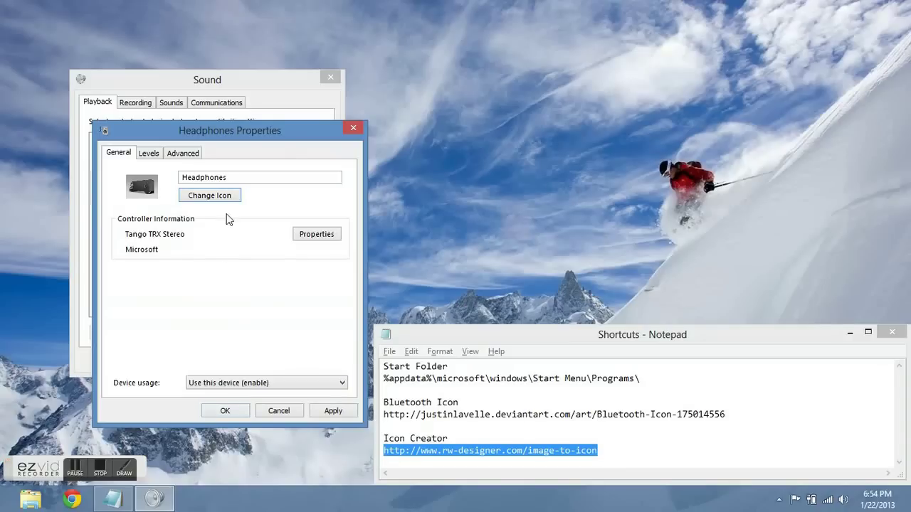
Replace the device name 'Headphones' with 'Tango TRX' and confirm with OK
double_click(236, 178)
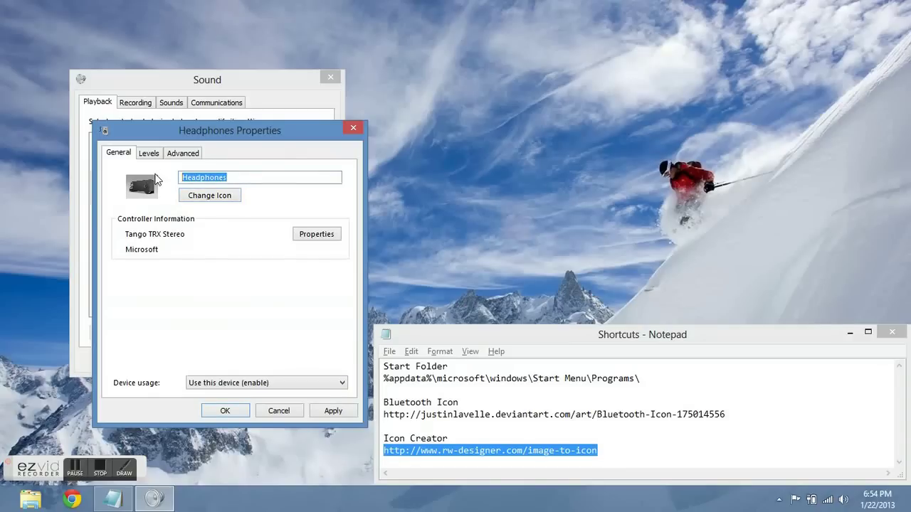
type("Tango TRX")
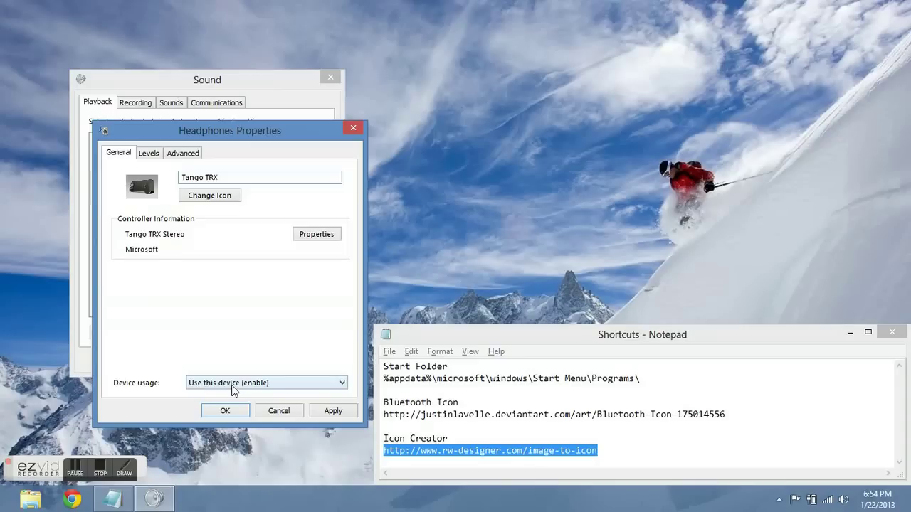
left_click(225, 412)
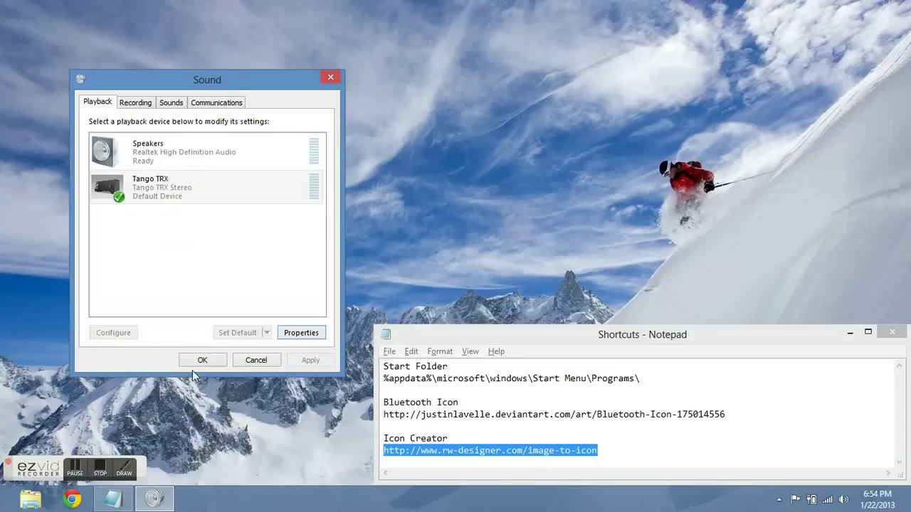
Disconnect Tango TRX from its right-click menu, then reconnect it the same way
right_click(230, 190)
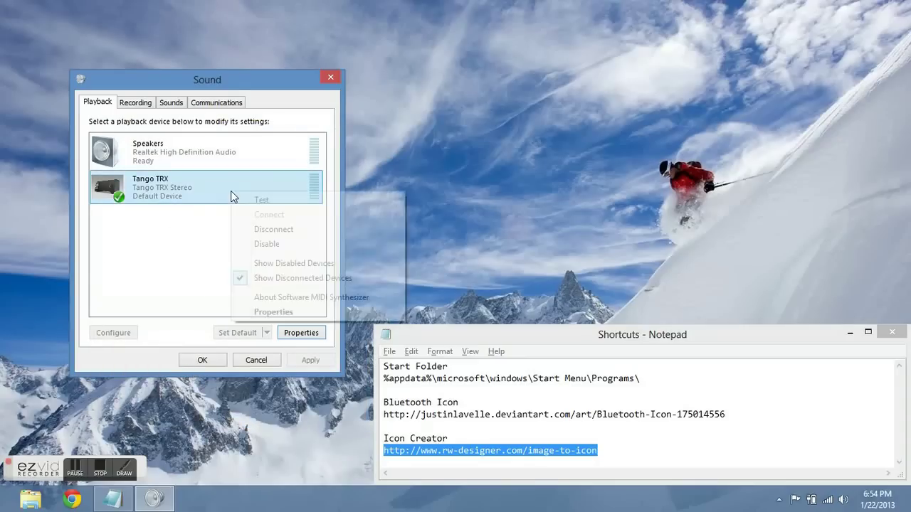
left_click(255, 229)
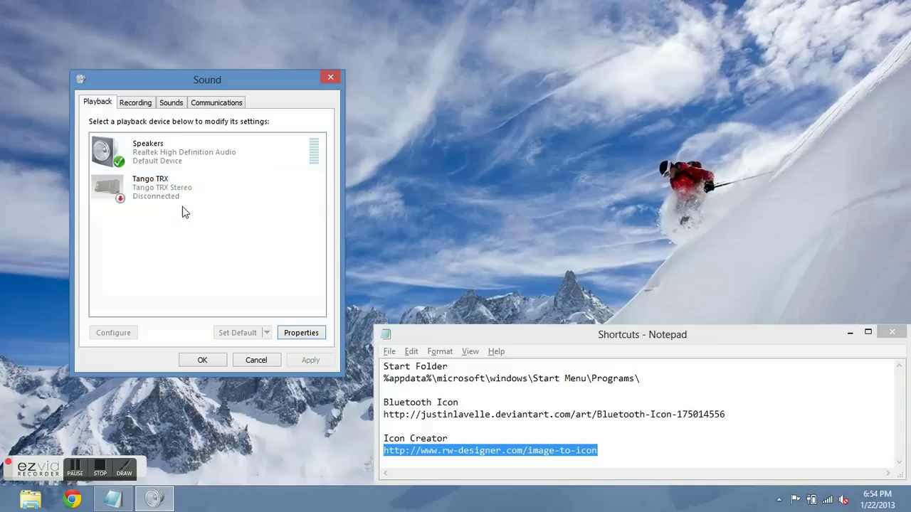
right_click(197, 187)
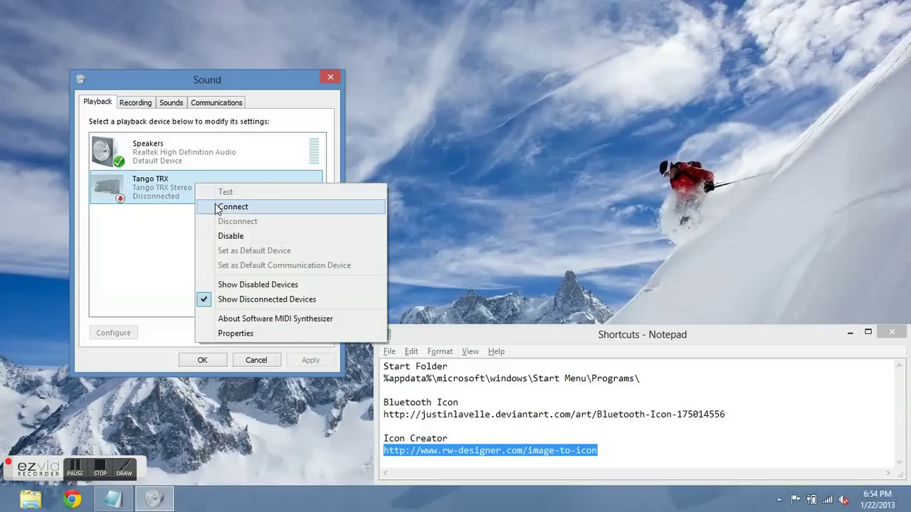
left_click(218, 207)
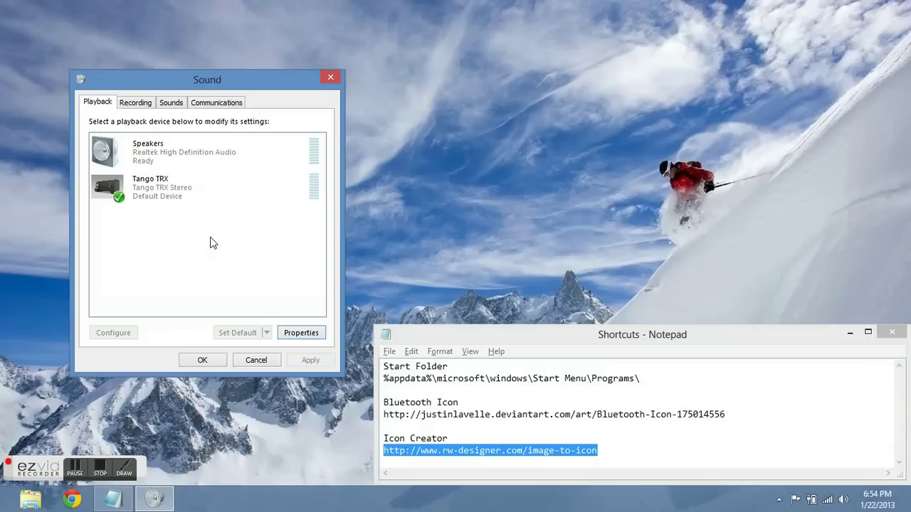
Close Sound, move Notepad to the upper centre, clear its text selection, and show Start
left_click(202, 360)
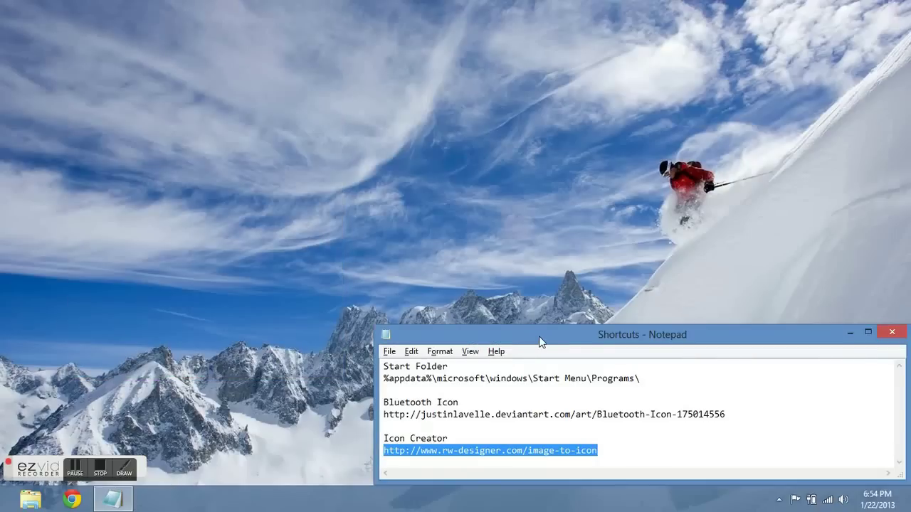
mouse_move(539, 336)
left_mouse_down()
mouse_move(402, 264)
mouse_move(365, 148)
mouse_move(344, 138)
left_mouse_up()
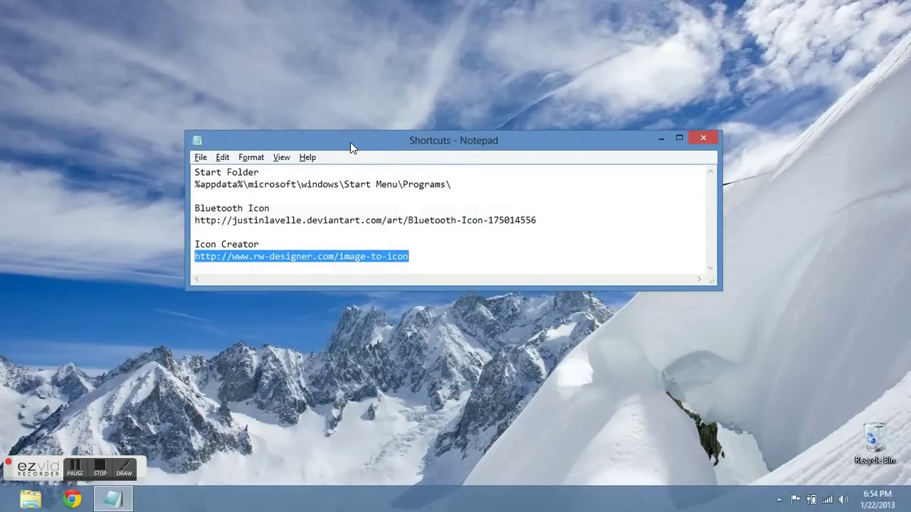
left_click(473, 258)
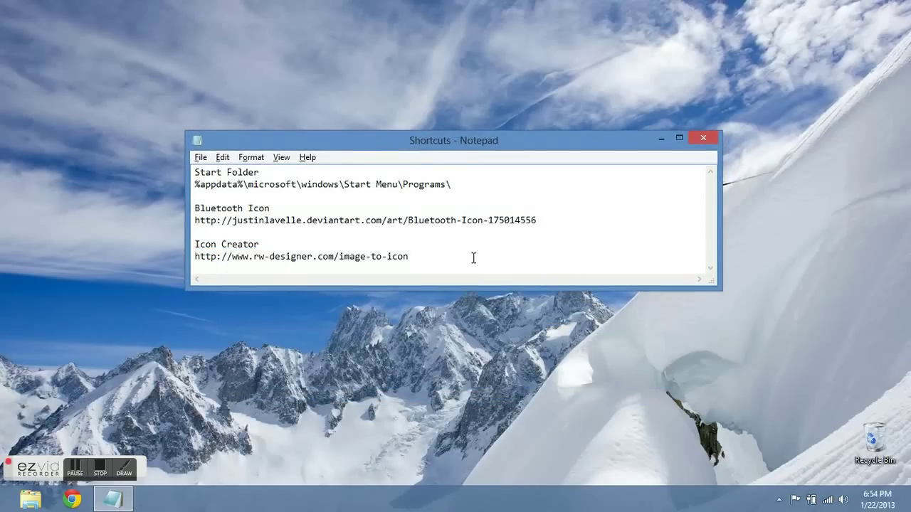
left_click_drag(468, 185, 212, 183)
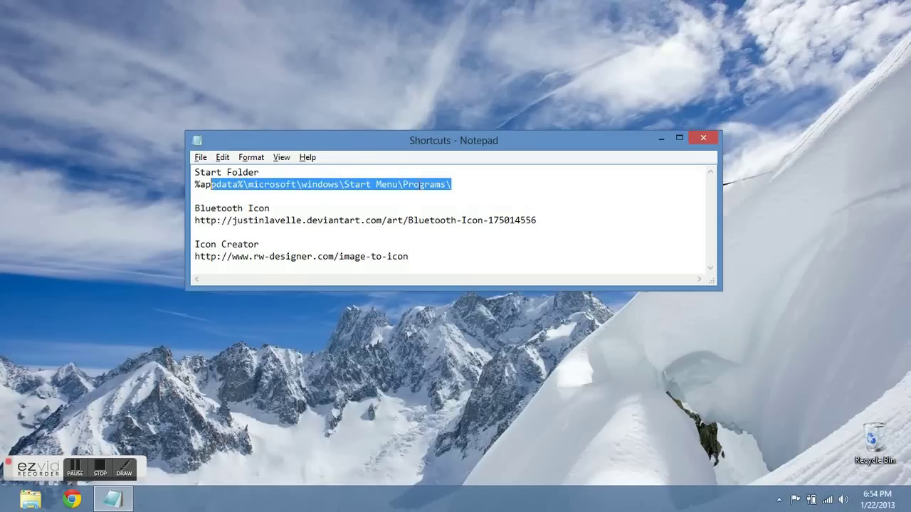
left_click(463, 178)
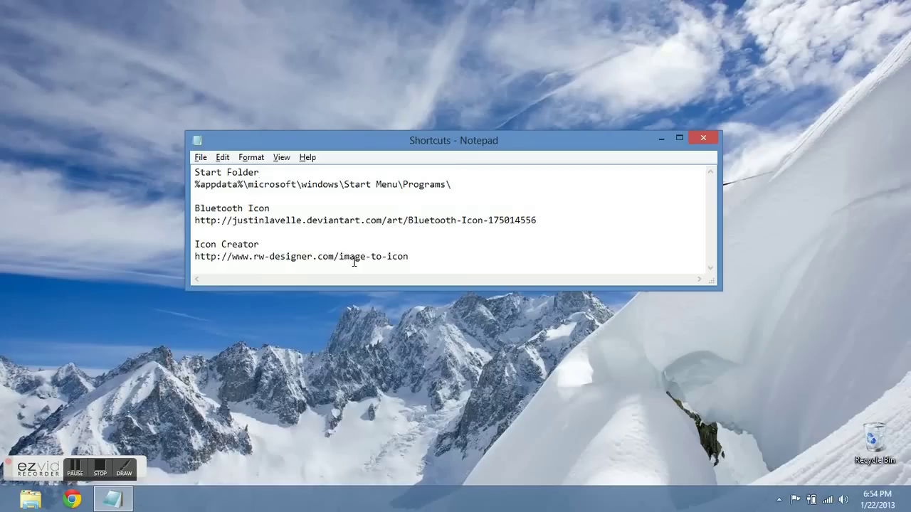
left_click(6, 507)
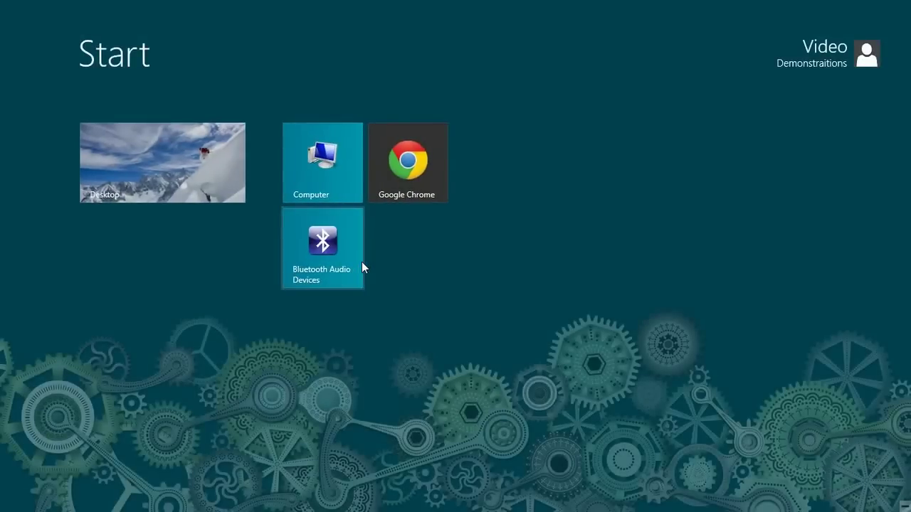
Launch the Bluetooth Audio Devices tile, disconnect Tango TRX, and close Sound with OK
left_click(362, 267)
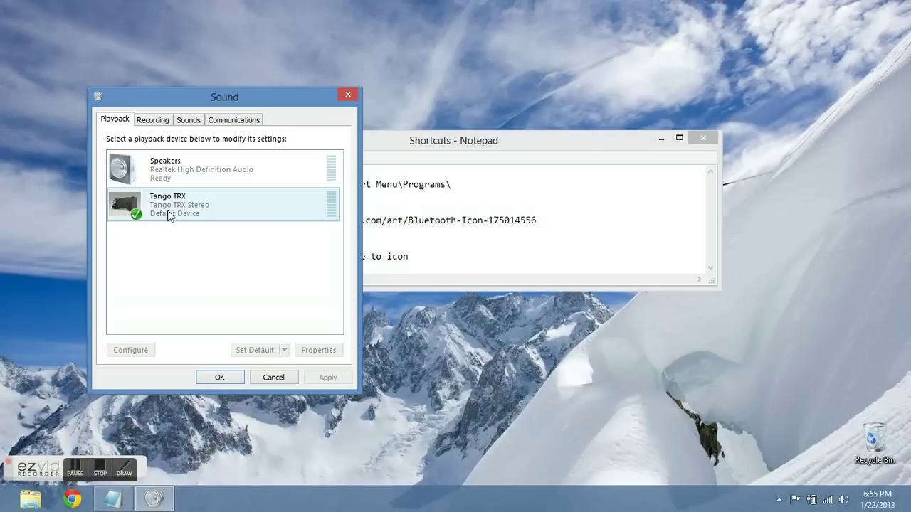
right_click(168, 212)
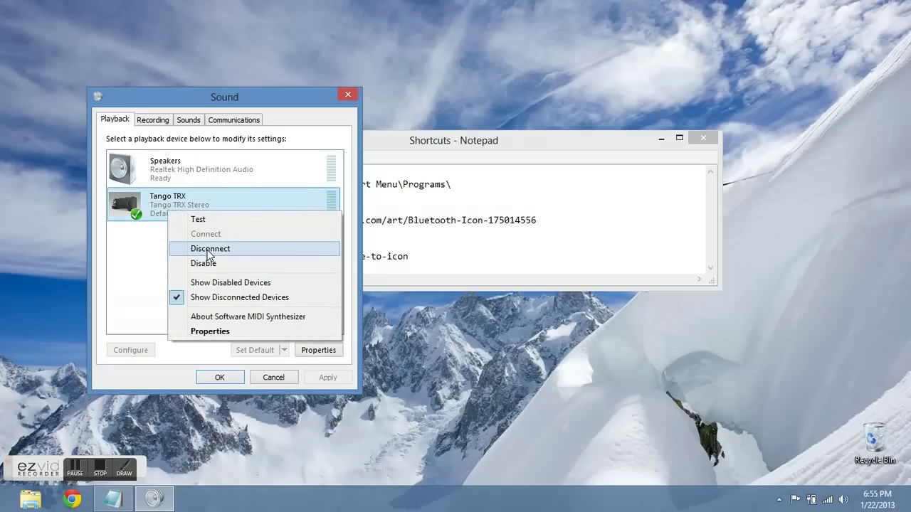
left_click(208, 250)
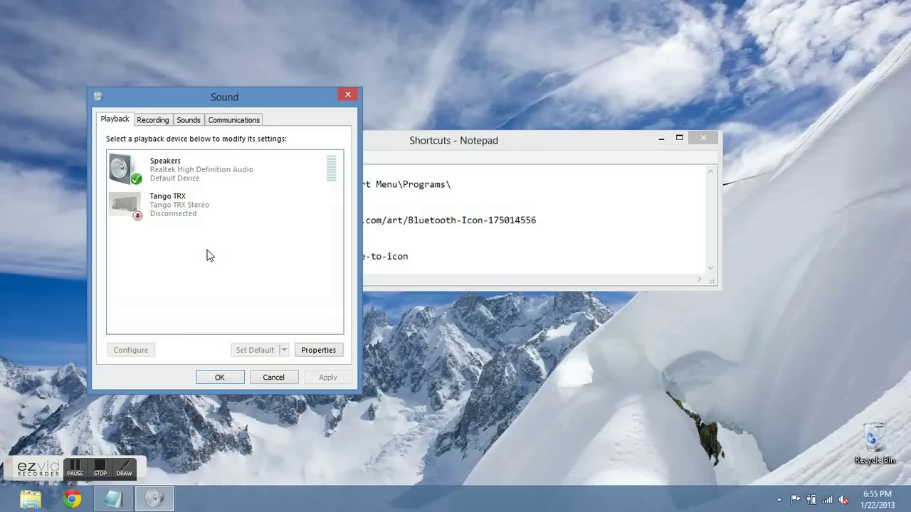
left_click(222, 378)
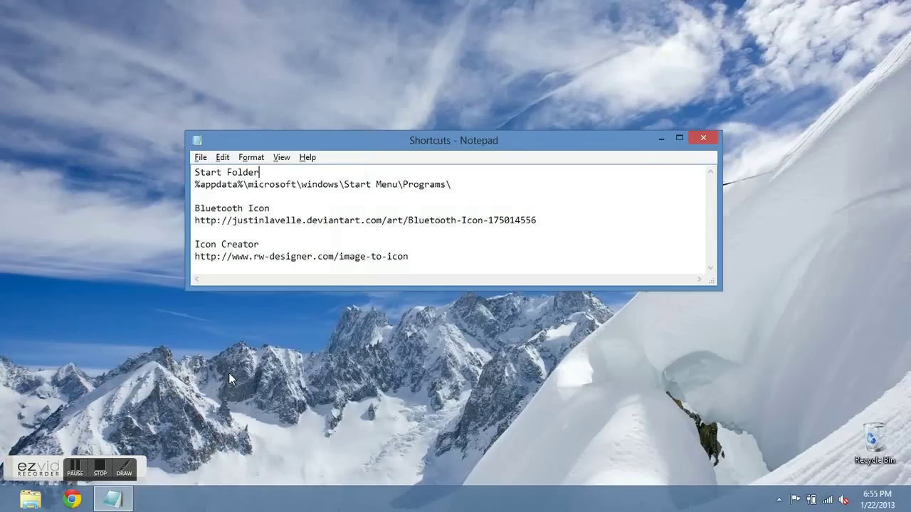